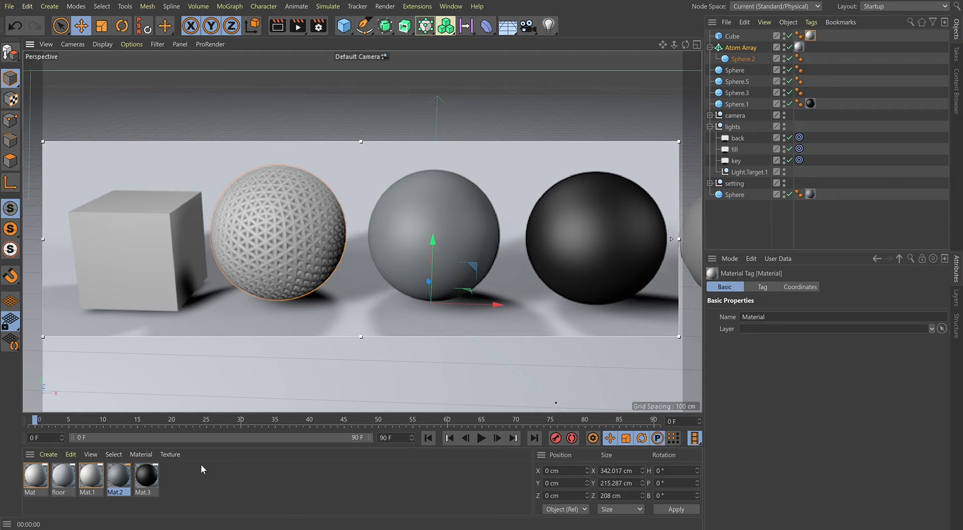
# Add a Beckmann reflectance layer to Mat.3 and place it below the Default Specular layer
pyautogui.click(153, 478)
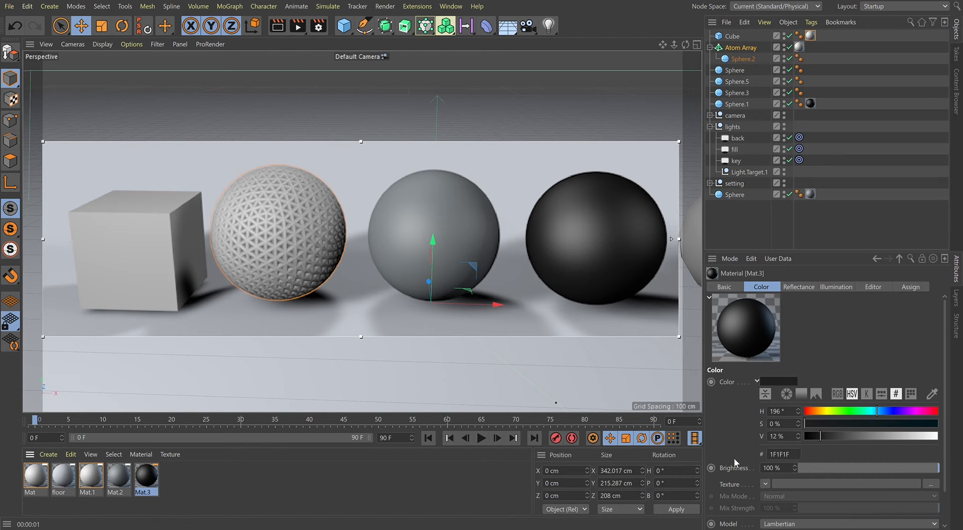
pyautogui.click(802, 286)
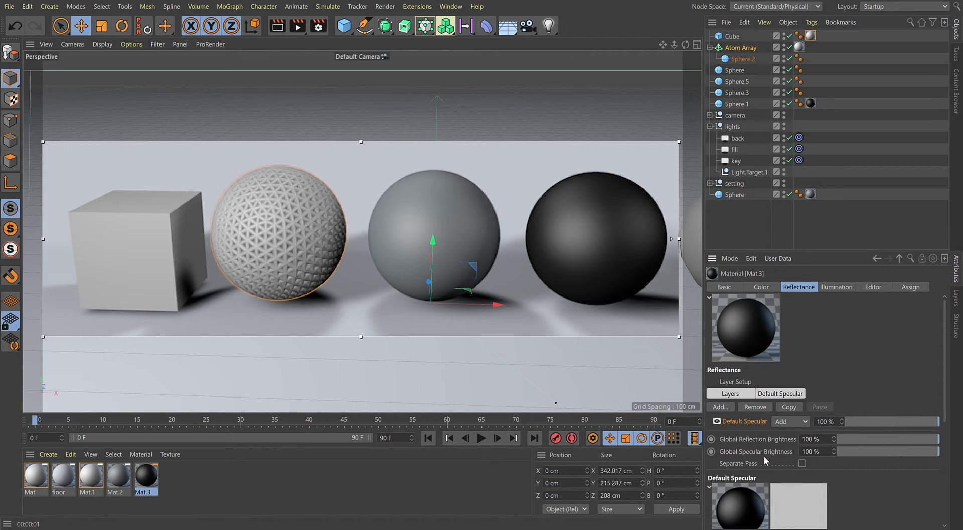
pyautogui.click(722, 407)
pyautogui.click(750, 389)
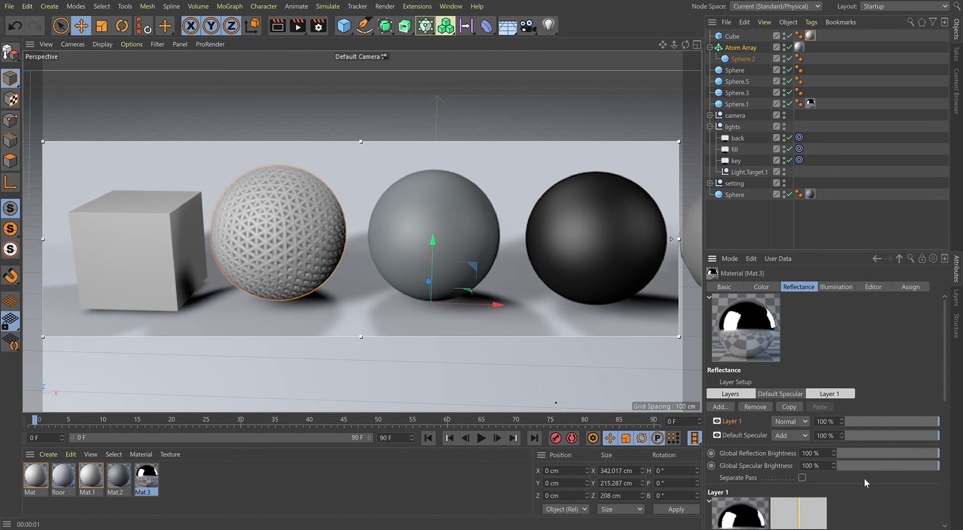
pyautogui.scroll(-3, 732, 433)
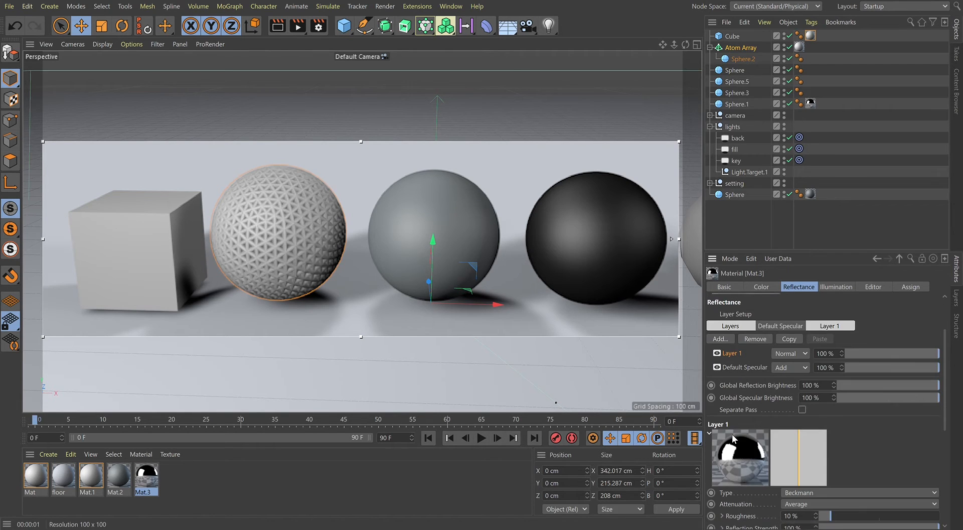
pyautogui.moveTo(731, 353); pyautogui.dragTo(752, 374)
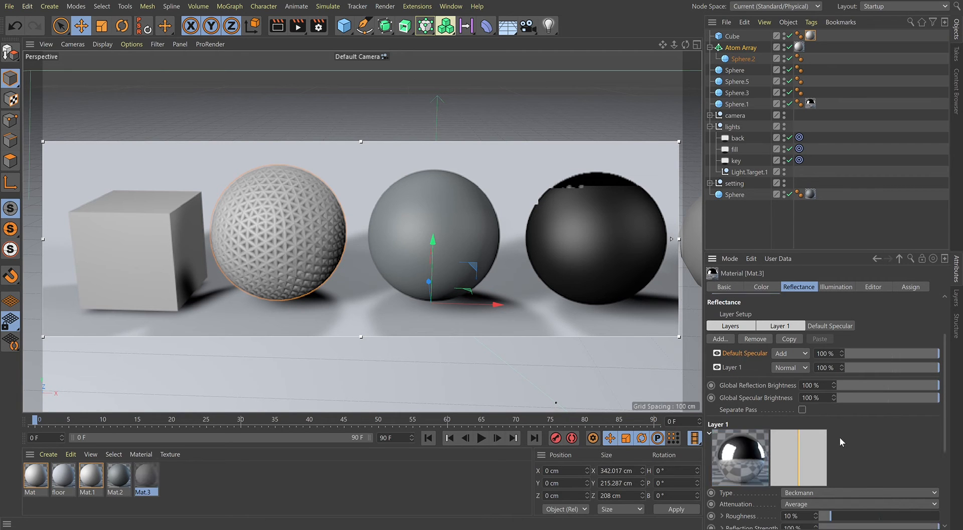
# Set Mat.3's Beckmann layer to 12% reflection strength, 44% roughness and 0% specular strength
pyautogui.scroll(-6, 860, 436)
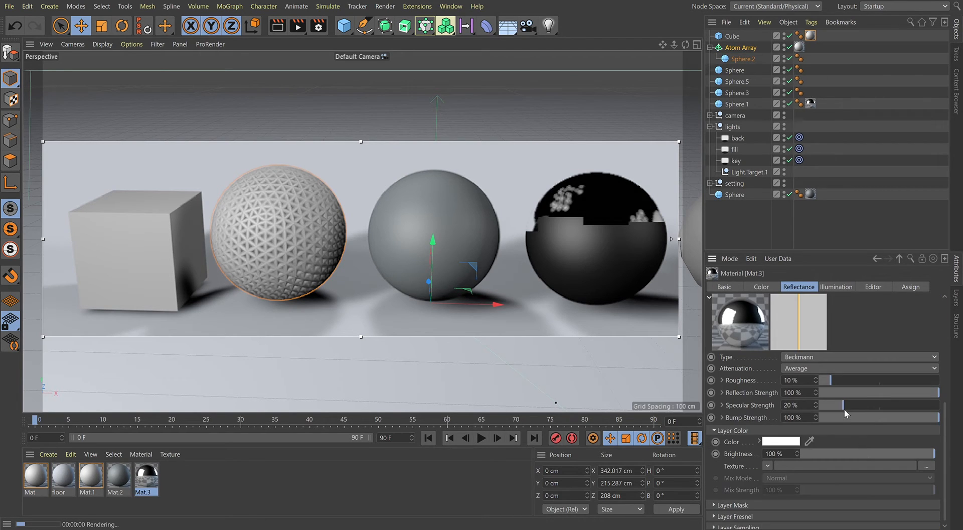
pyautogui.click(833, 392)
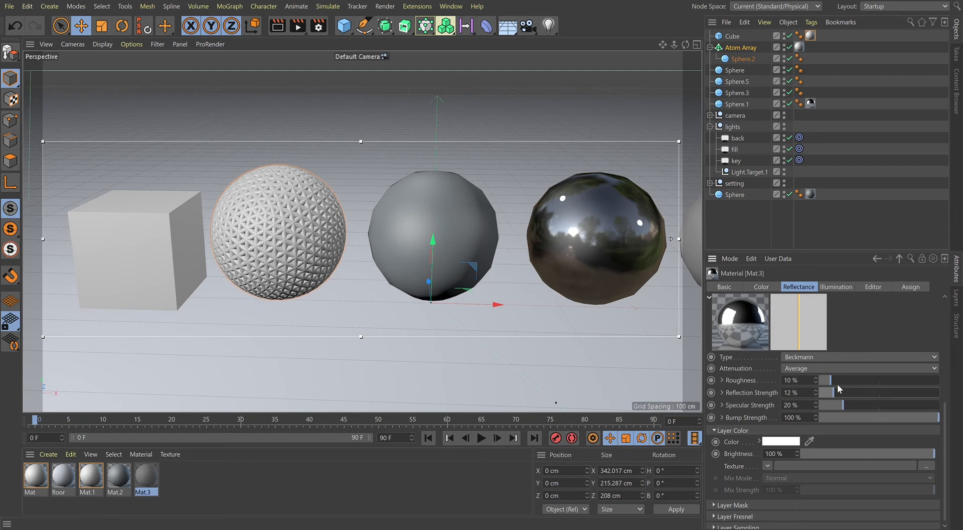
pyautogui.click(872, 380)
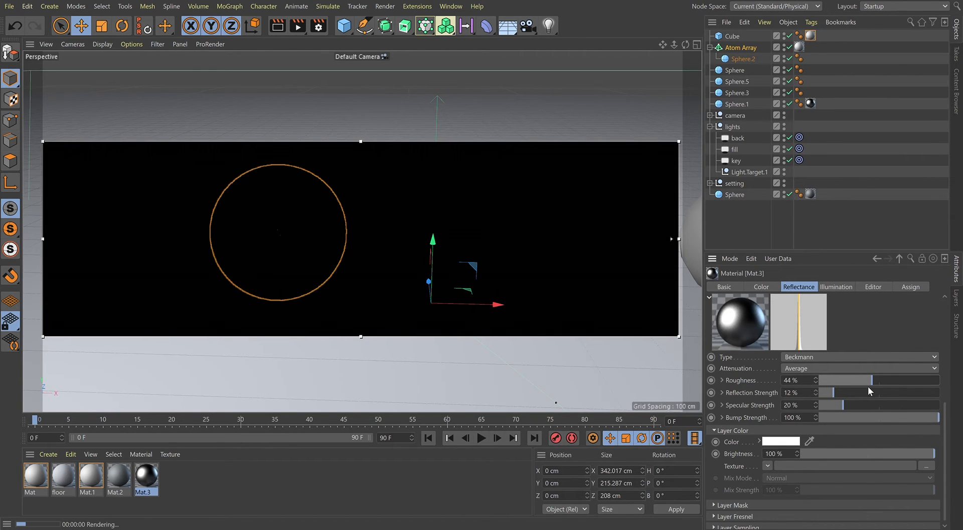
pyautogui.moveTo(841, 404); pyautogui.dragTo(805, 412)
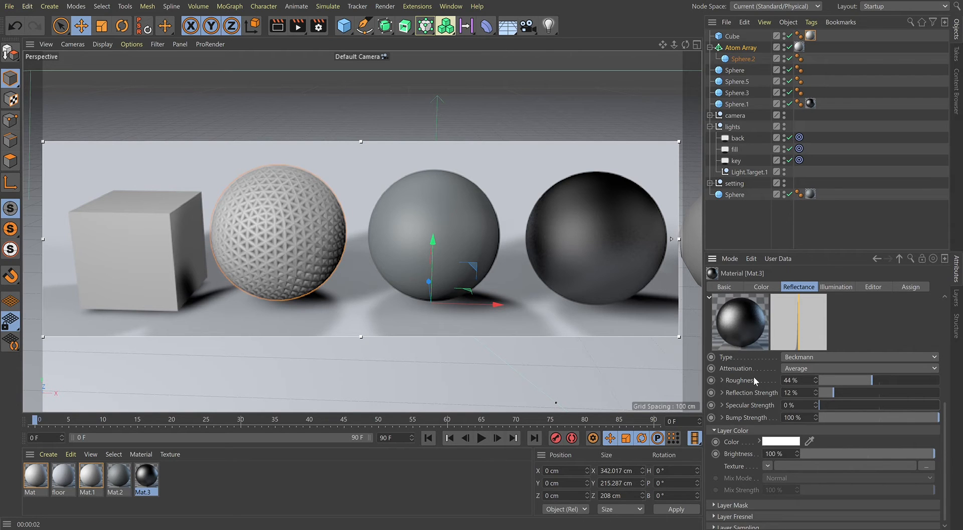
# Load a Noise shader as the texture of Mat.3's Color channel
pyautogui.scroll(5, 753, 376)
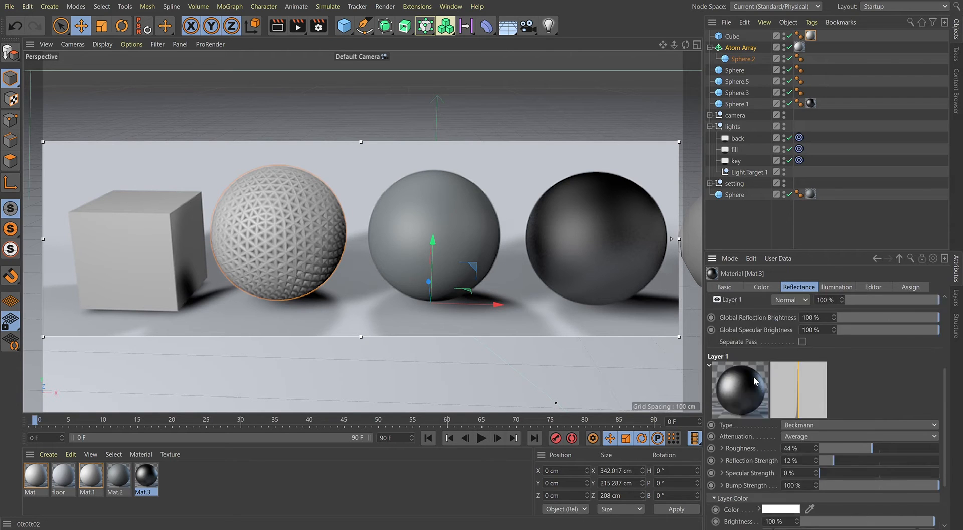
pyautogui.click(729, 285)
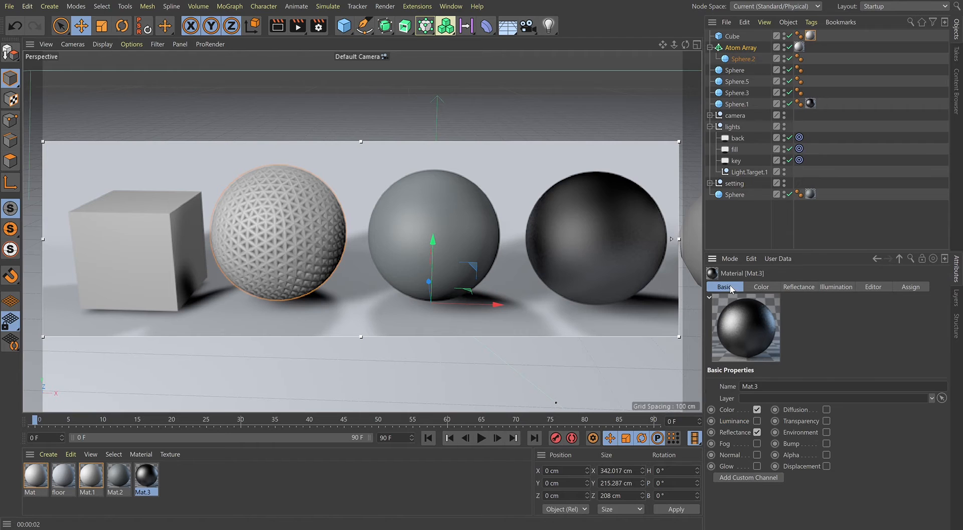
pyautogui.click(760, 287)
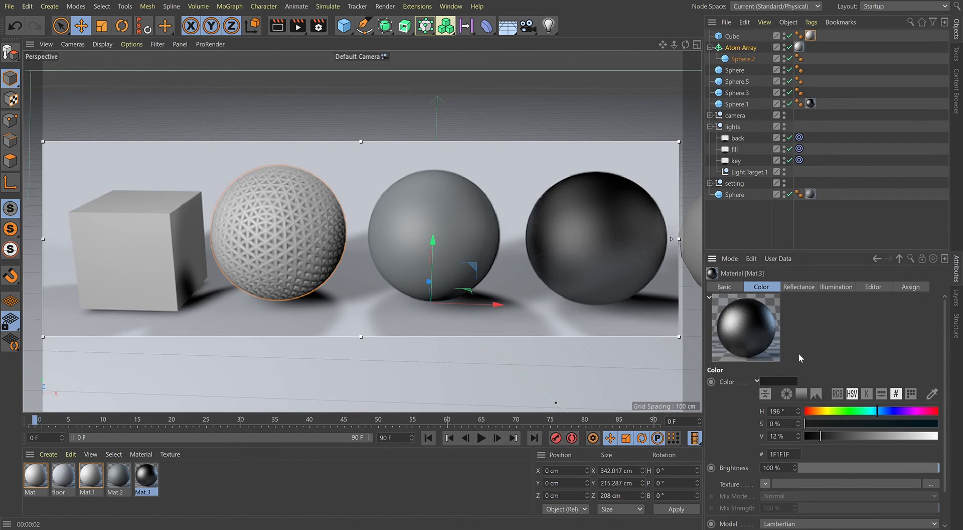
pyautogui.click(789, 328)
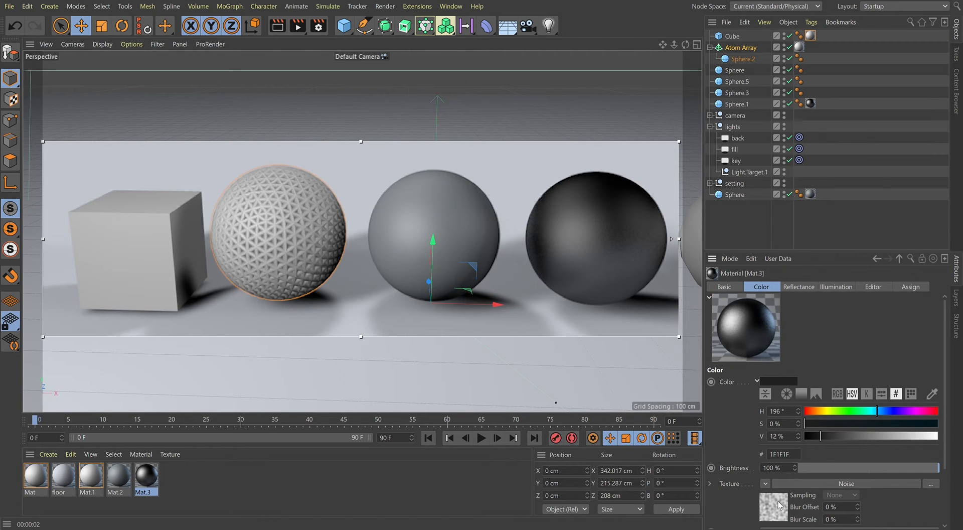
# Give the noise shader two dark greys, with Color 1 at 14% value and Color 2 at 9% value
pyautogui.scroll(-3, 781, 505)
pyautogui.click(779, 446)
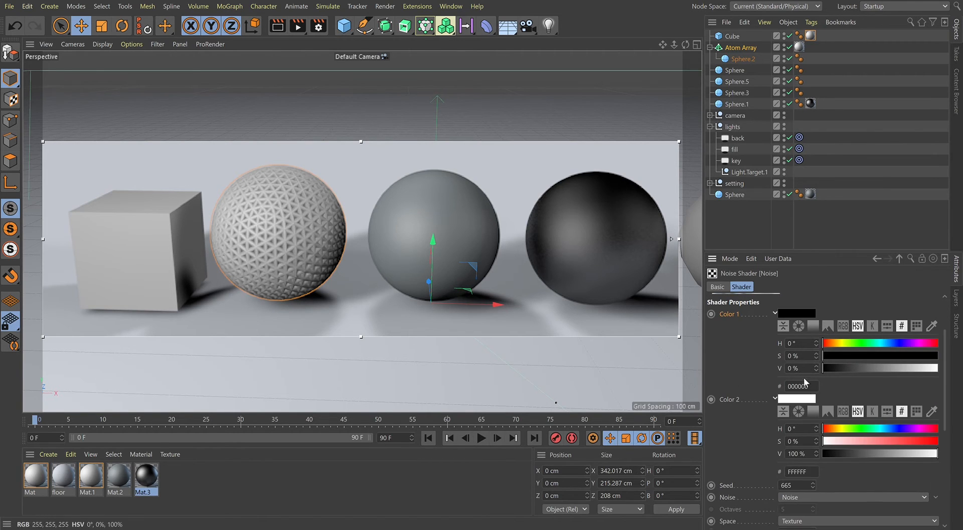
pyautogui.click(838, 367)
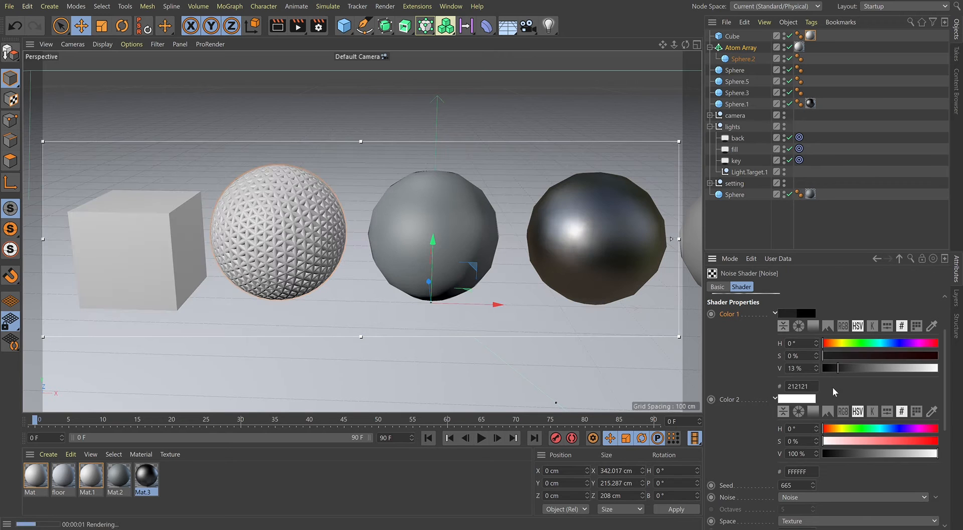
pyautogui.click(832, 453)
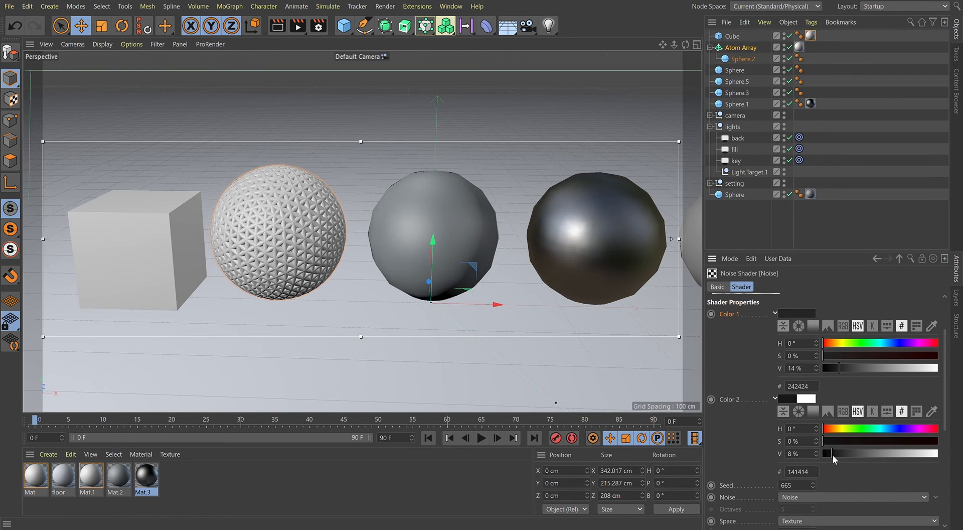
# Set the noise shader's Global Scale to 84% and open the mapping properties of Sphere.1's material tag
pyautogui.scroll(-3, 742, 447)
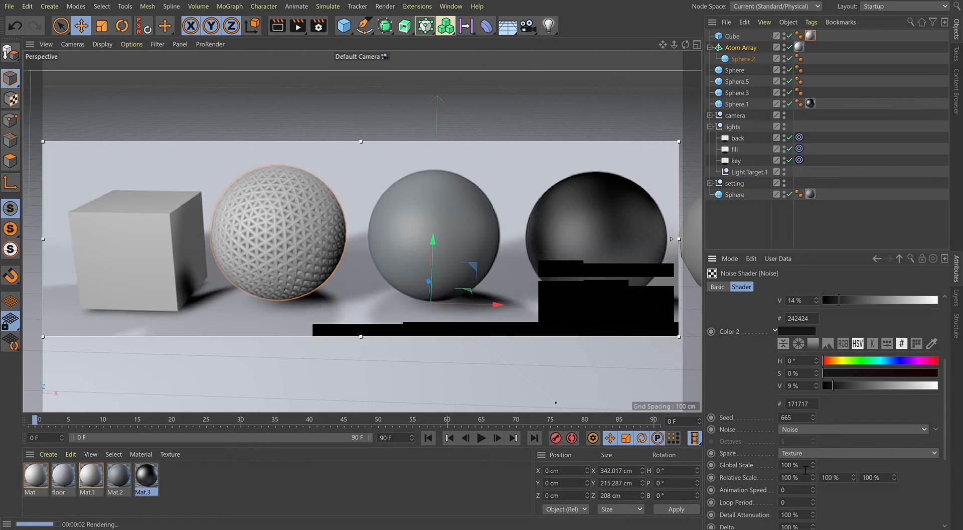
pyautogui.scroll(-3, 805, 470)
pyautogui.scroll(-5, 805, 470)
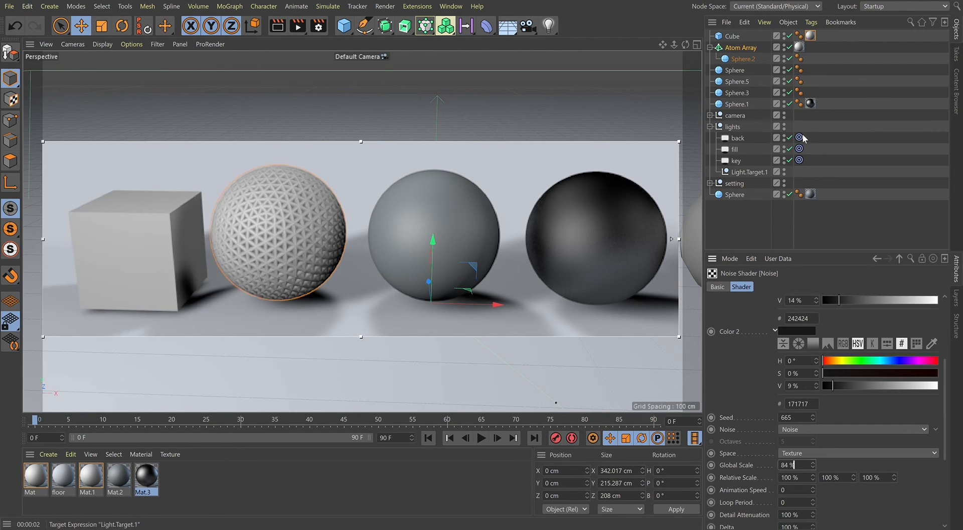
pyautogui.click(811, 104)
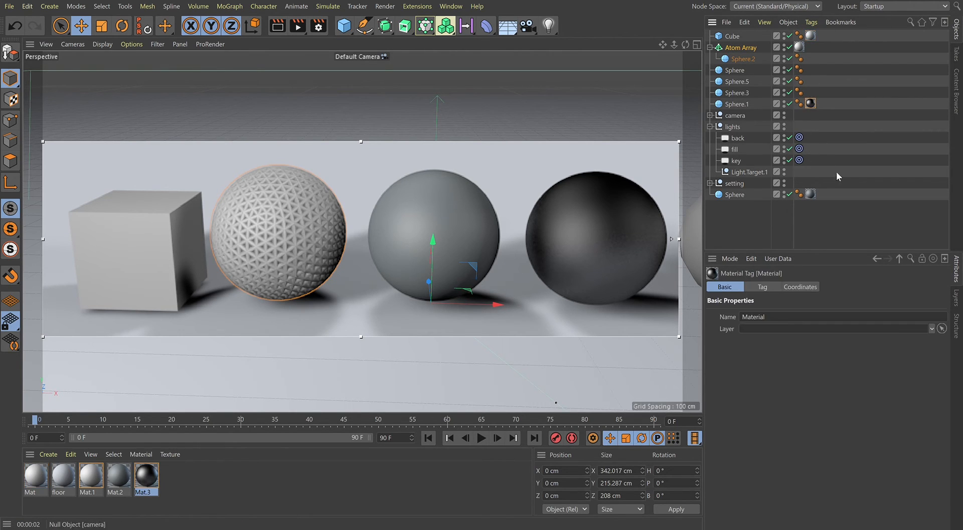
pyautogui.click(763, 286)
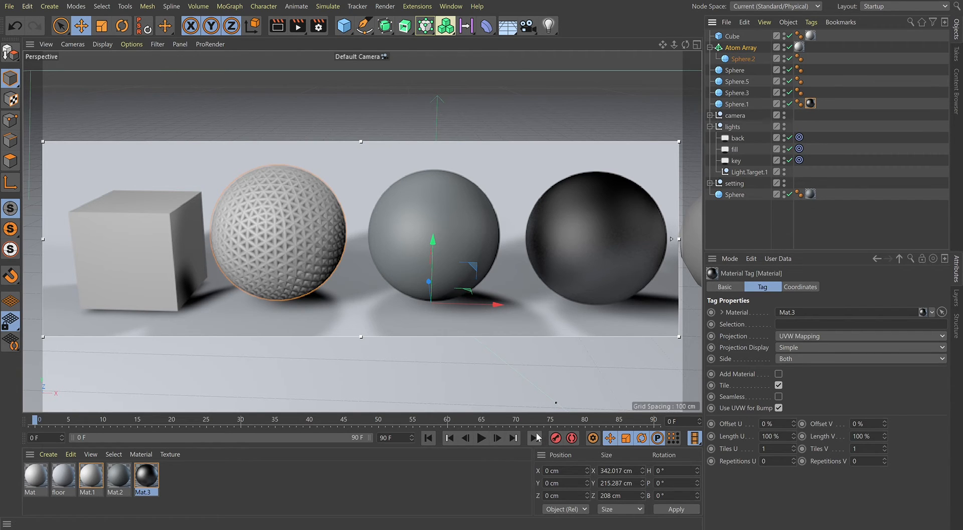
# Enable the Bump channel of Mat.3 and copy the Color channel's Noise shader into its texture
pyautogui.click(146, 476)
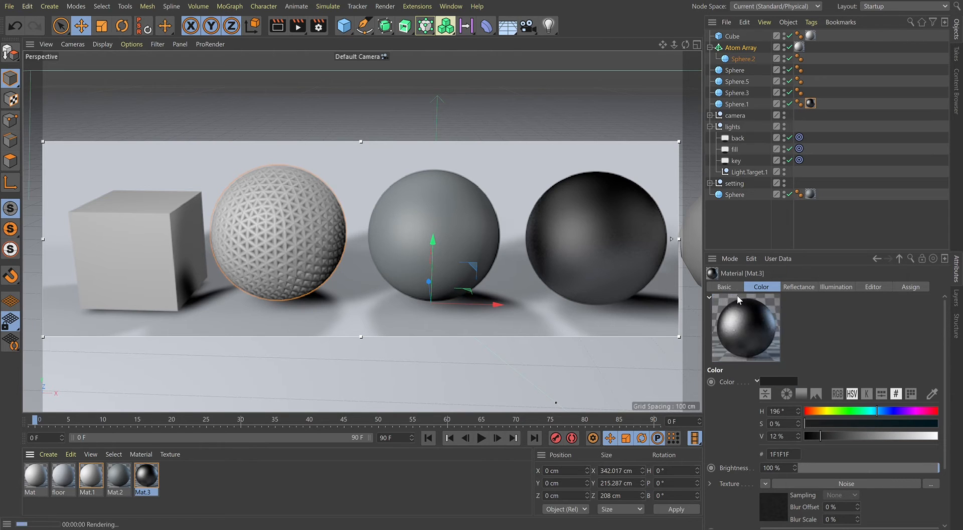
pyautogui.click(731, 288)
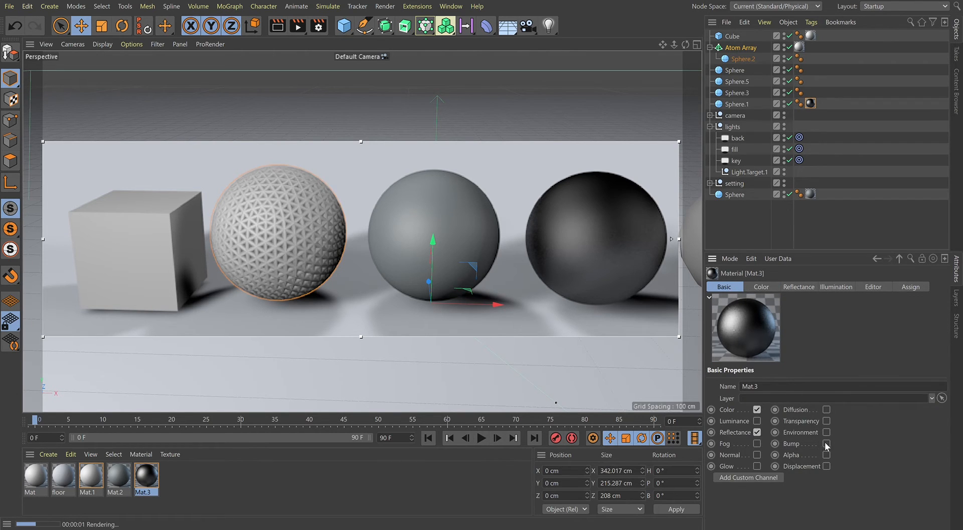
pyautogui.click(774, 285)
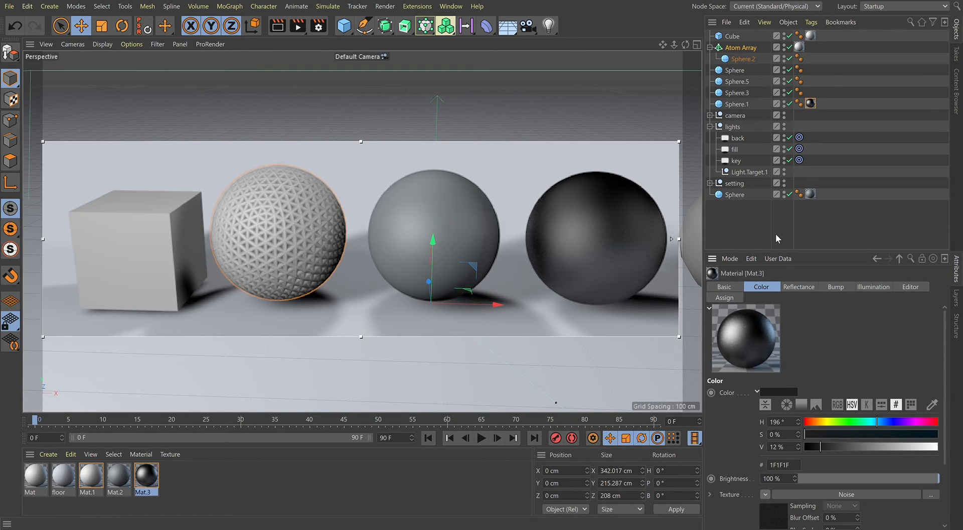
pyautogui.click(828, 287)
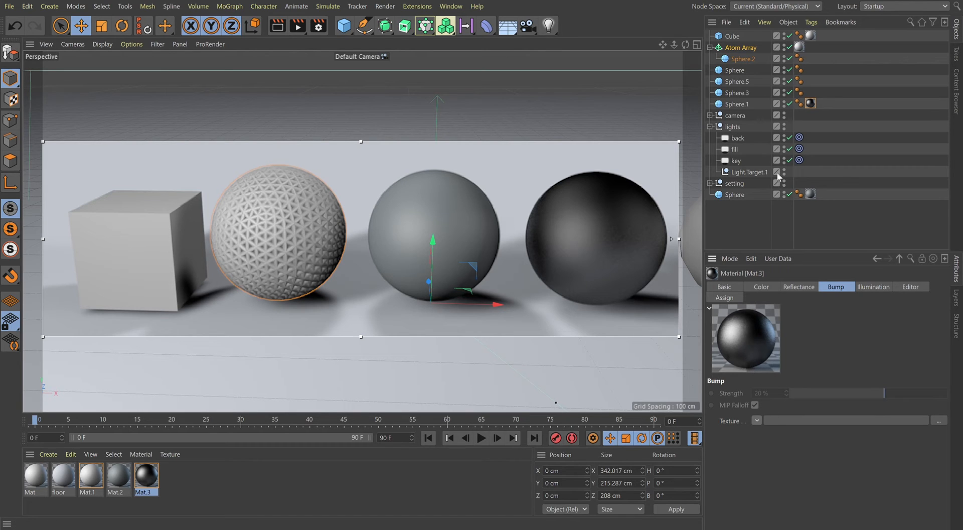
pyautogui.click(788, 178)
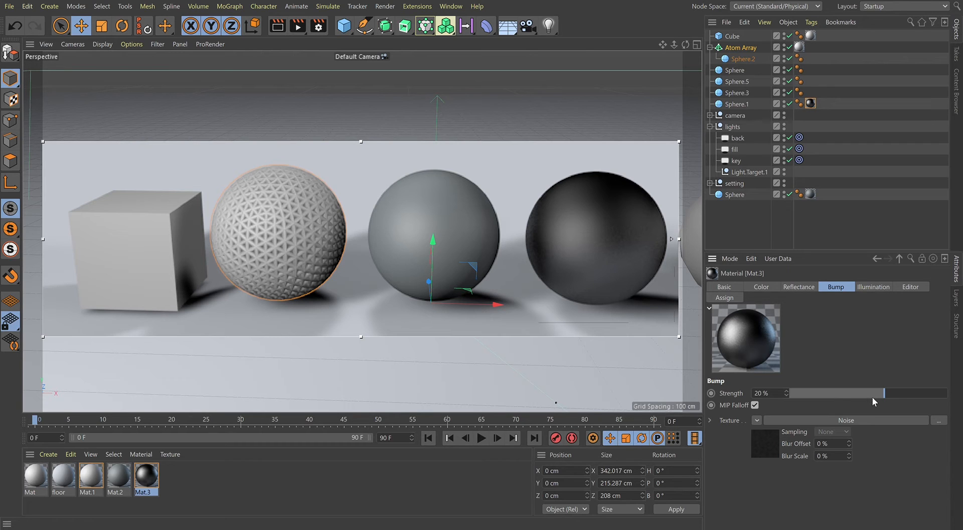
# Adjust Mat.3's bump strength for a subtle surface, testing 54% and 5% and settling slightly above 5%
pyautogui.moveTo(879, 393); pyautogui.dragTo(910, 379)
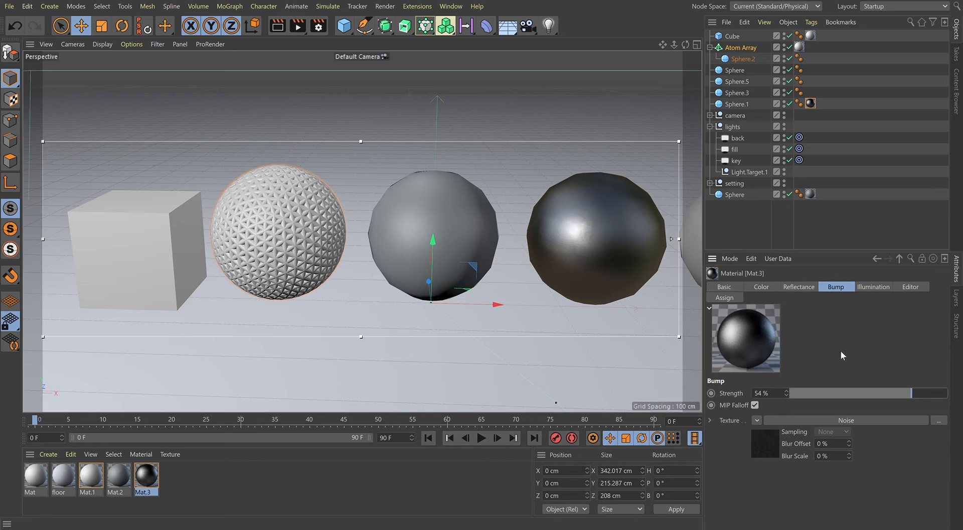
pyautogui.hotkey('ctrl', 'r')
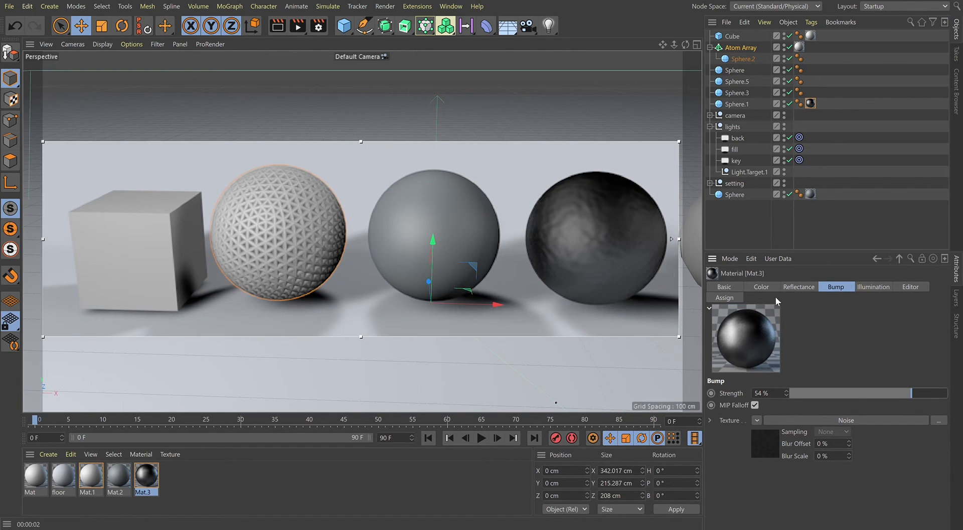
pyautogui.moveTo(859, 392); pyautogui.dragTo(871, 393)
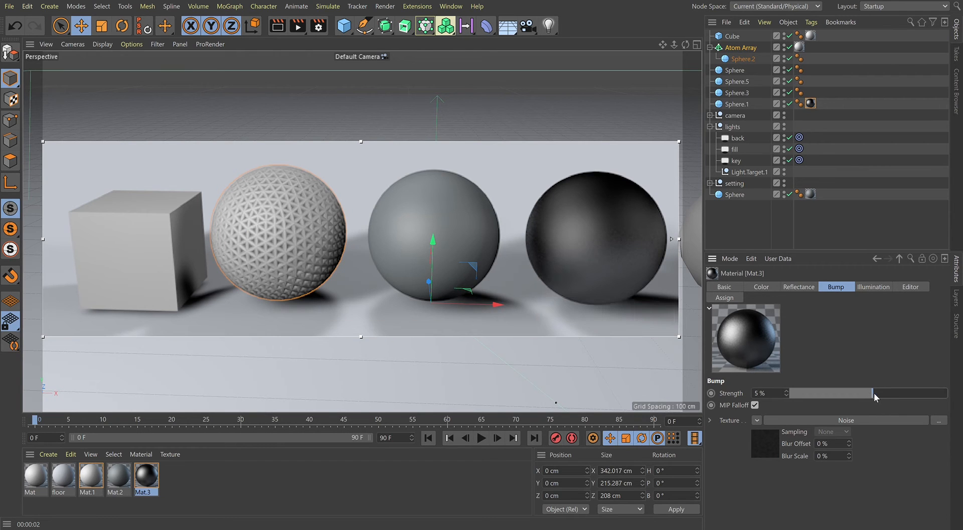
pyautogui.click(880, 392)
# Select the grey sphere and add a new reflectance layer to its material, Mat.2
pyautogui.click(474, 257)
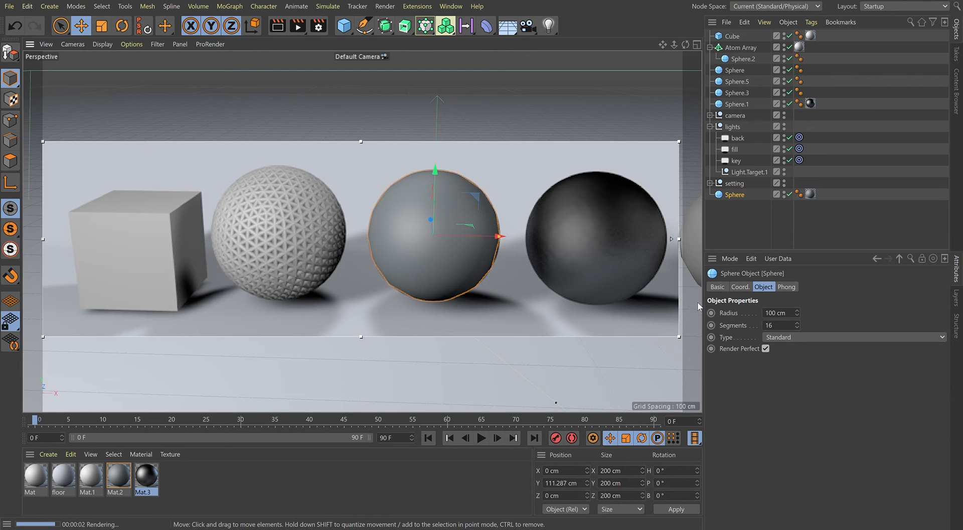
pyautogui.click(118, 477)
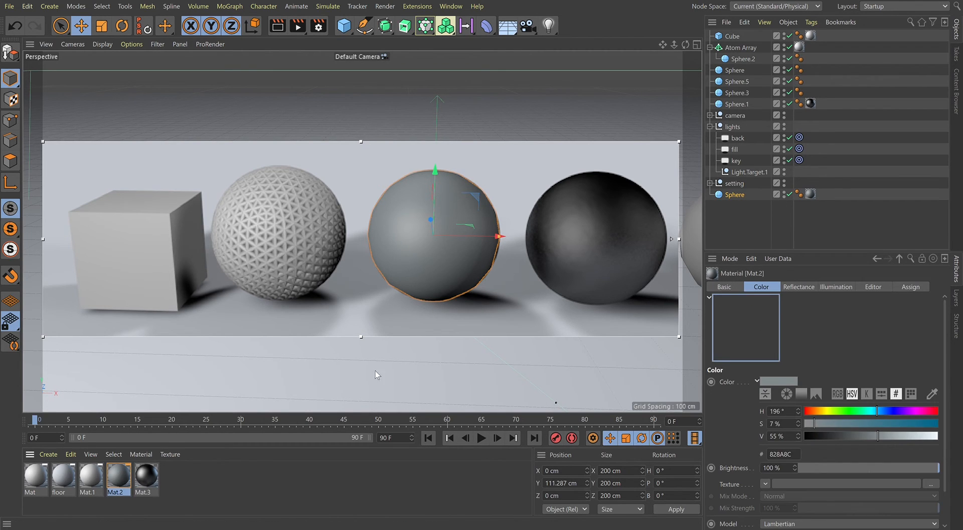
pyautogui.click(796, 286)
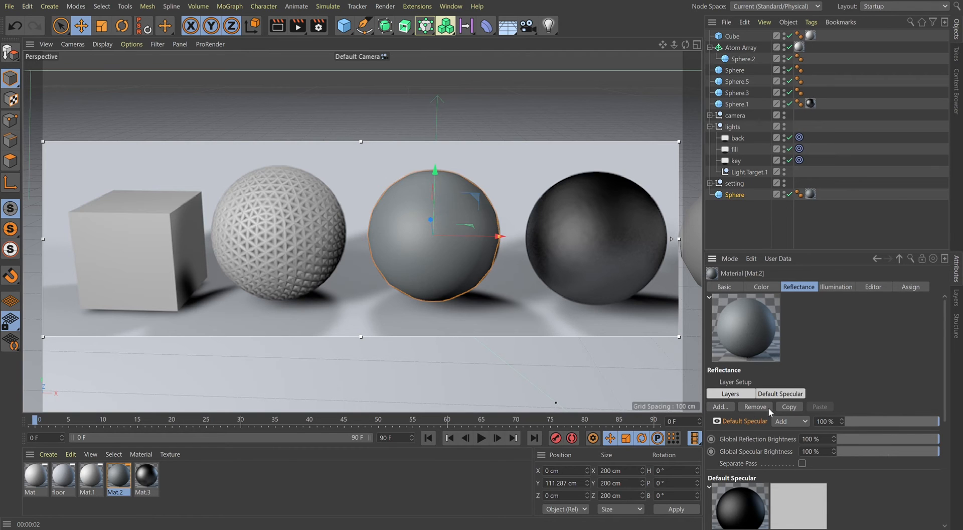
pyautogui.click(757, 435)
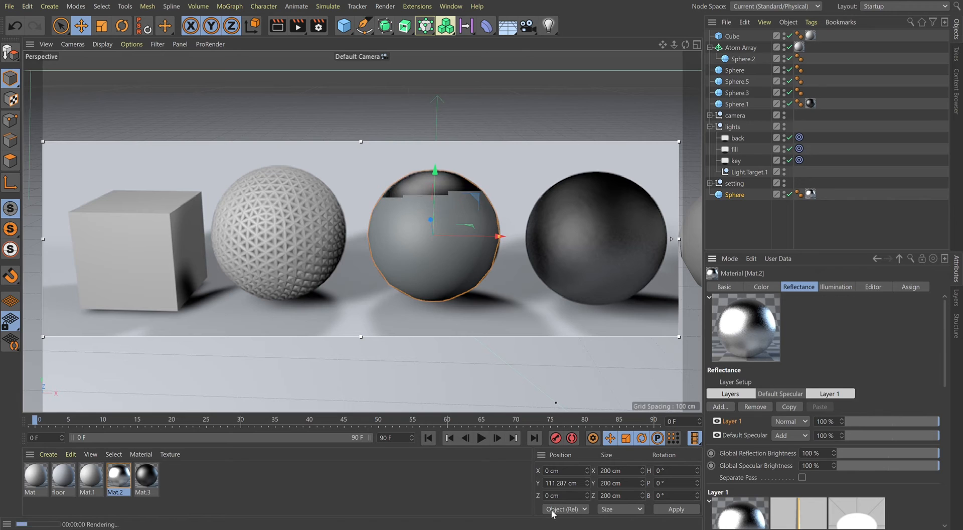
pyautogui.click(840, 449)
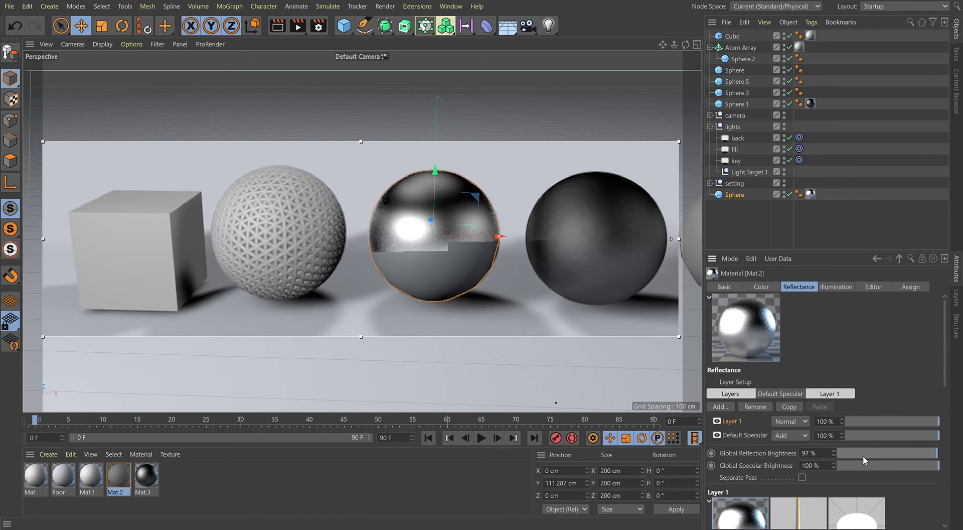
pyautogui.click(847, 450)
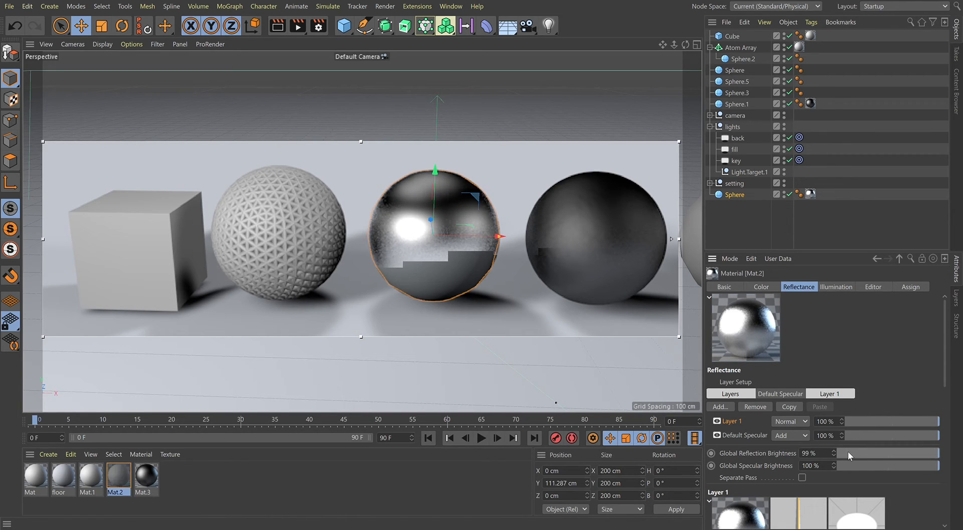
pyautogui.click(867, 453)
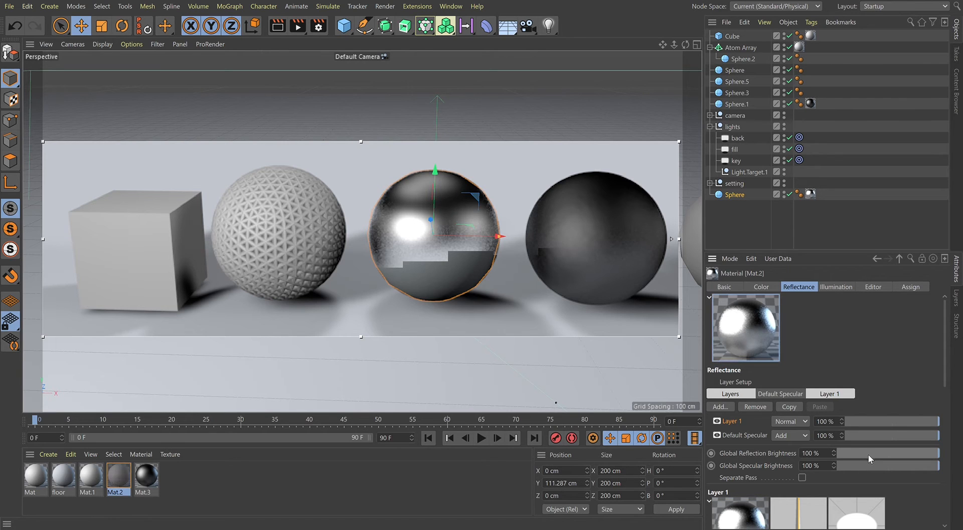
# Set Layer 1's roughness to 58% and its anisotropy to 49% in Mat.2's reflectance
pyautogui.scroll(-3, 905, 494)
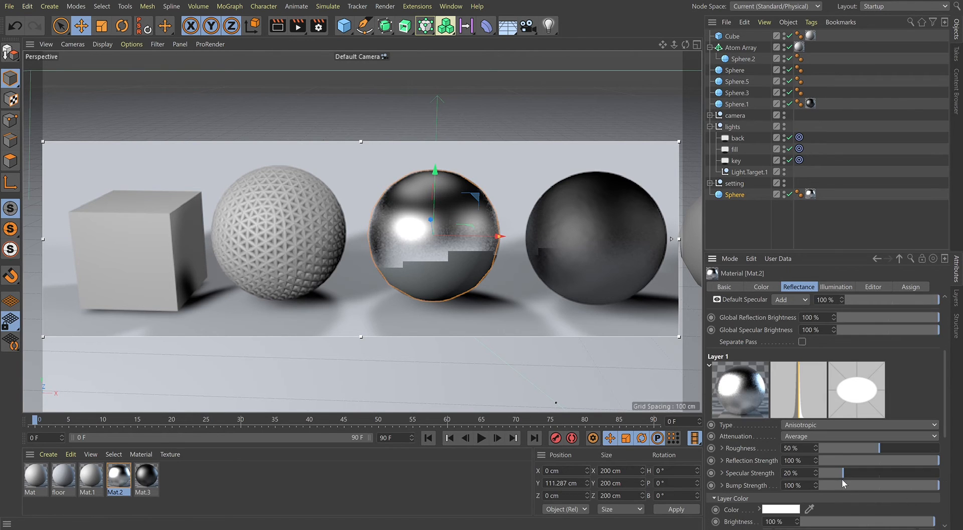
pyautogui.click(890, 447)
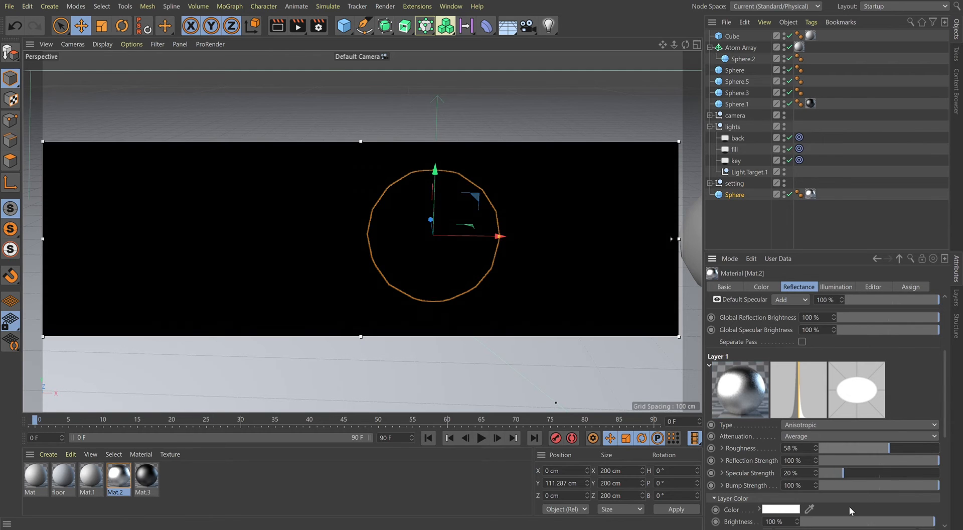
pyautogui.scroll(-3, 850, 505)
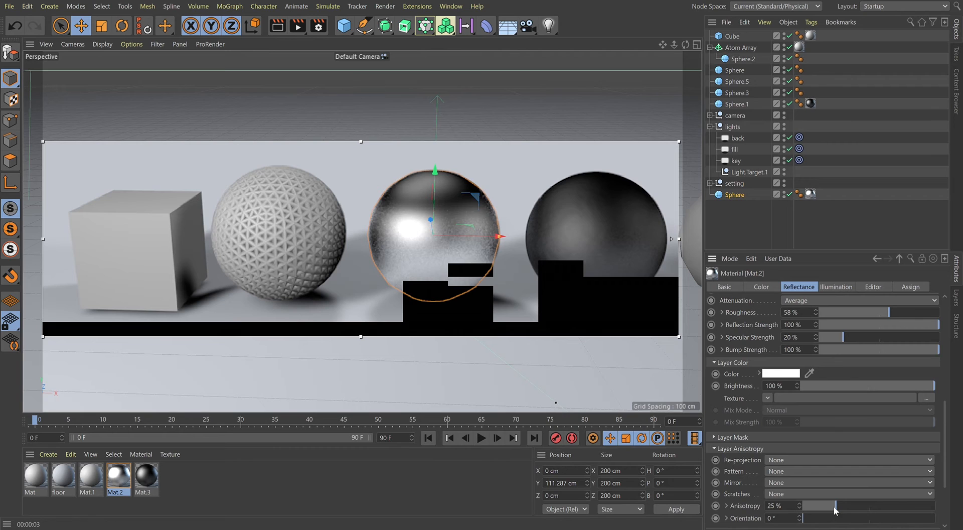
pyautogui.click(868, 502)
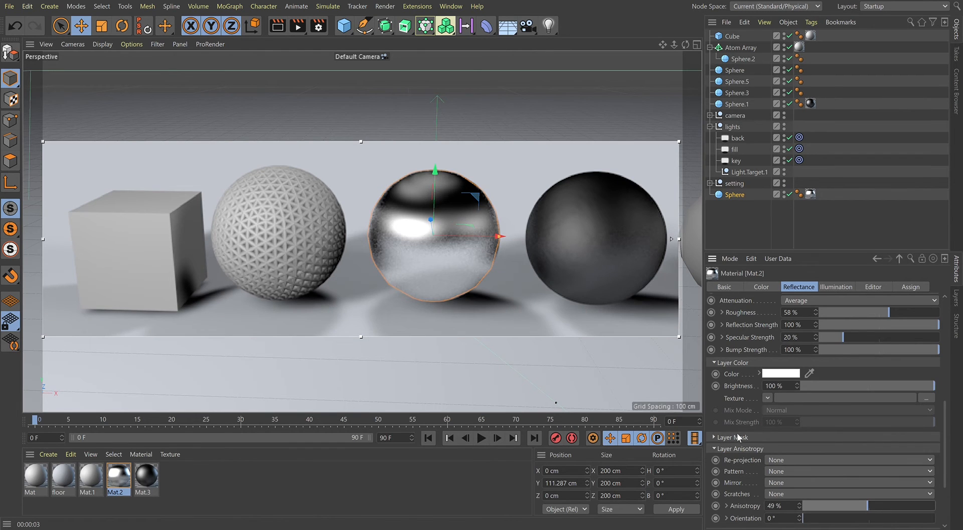
# Set Layer 1's Fresnel to Conductor with the Aluminum preset
pyautogui.scroll(-4, 735, 440)
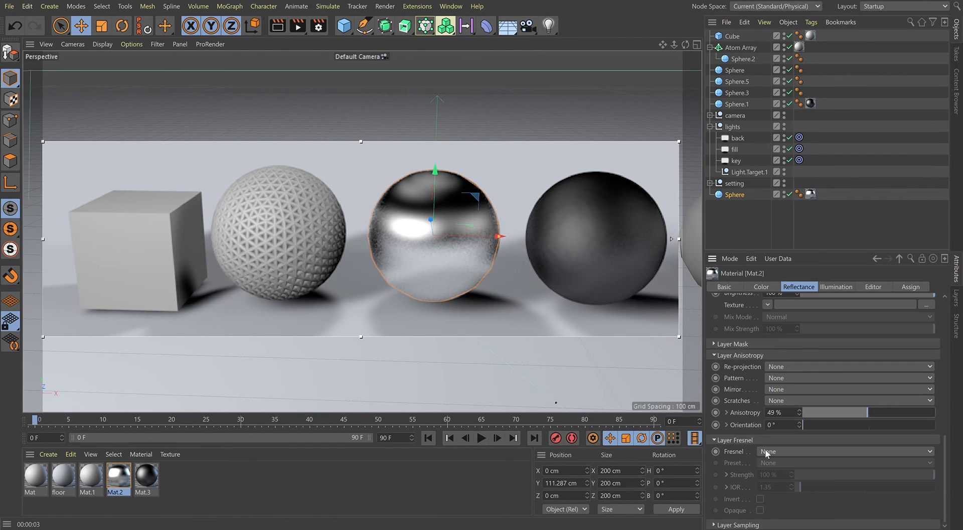
pyautogui.click(782, 451)
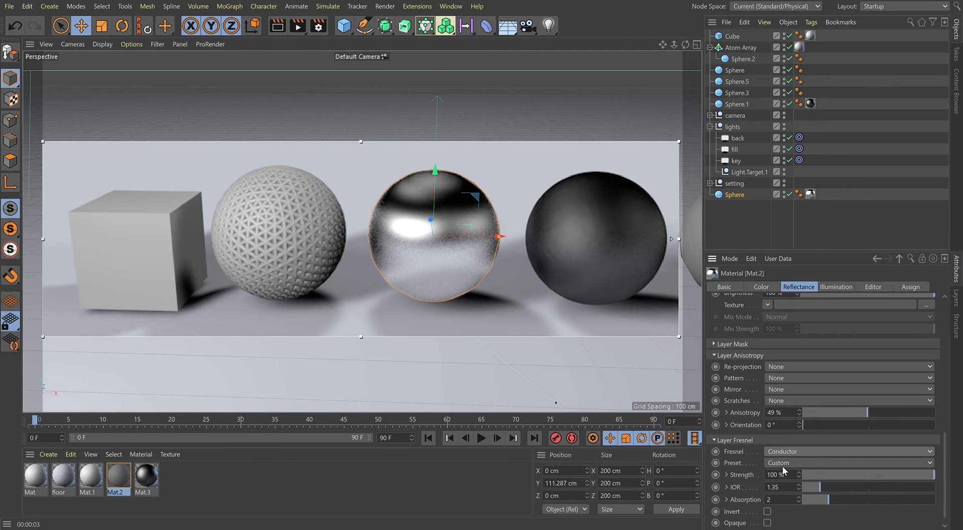
pyautogui.click(783, 462)
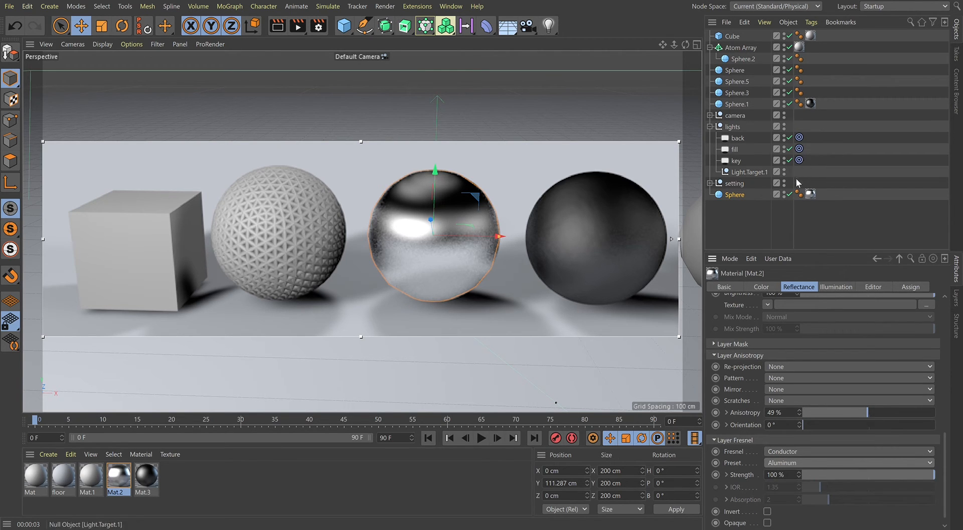
# Lower Layer 1's reflection strength to 39%
pyautogui.scroll(5, 732, 338)
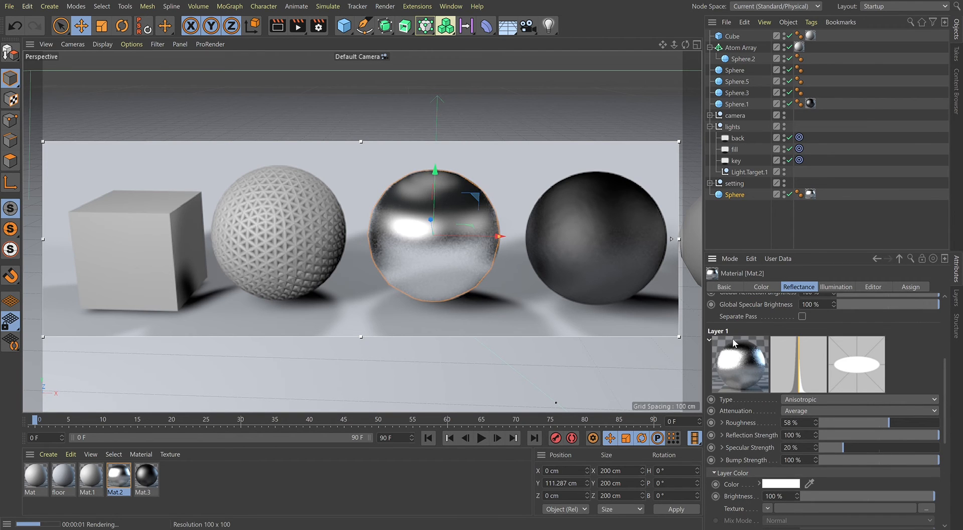
pyautogui.scroll(2, 742, 373)
pyautogui.scroll(-2, 782, 399)
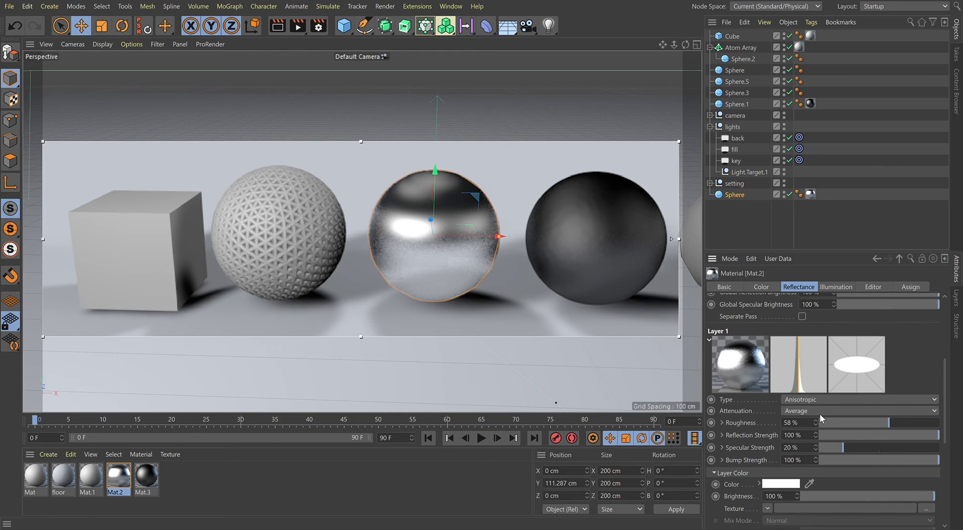
pyautogui.click(864, 435)
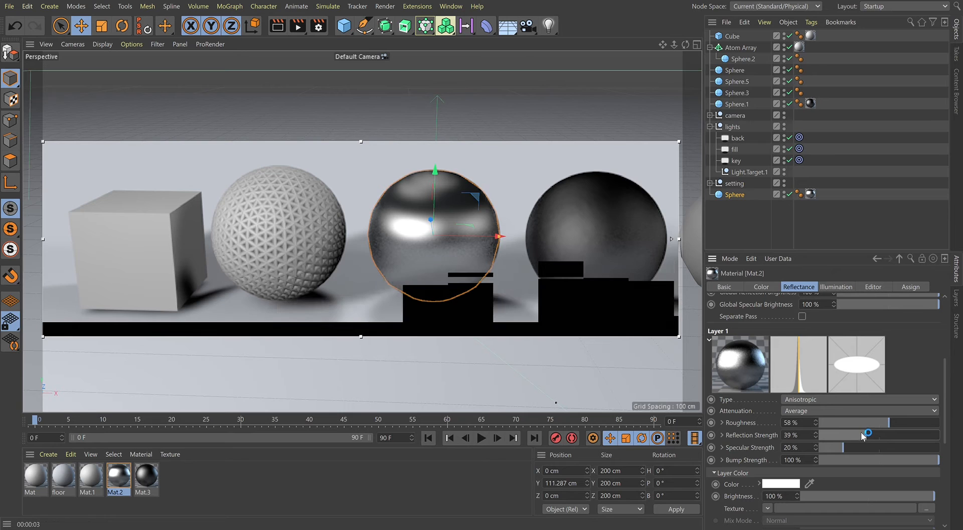
# Move the Default Specular layer above Layer 1 in Mat.2 and lower its opacity to 9%
pyautogui.scroll(3, 901, 362)
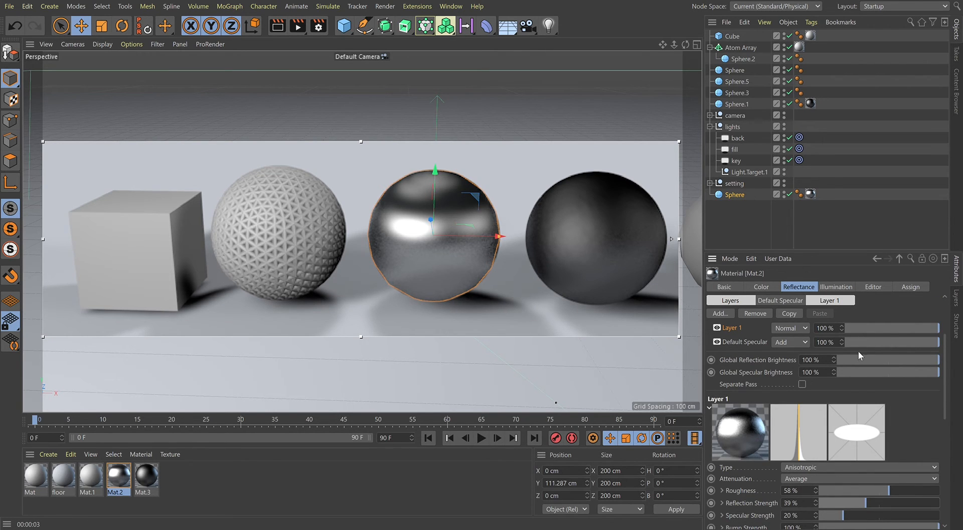
pyautogui.moveTo(764, 344); pyautogui.dragTo(800, 329)
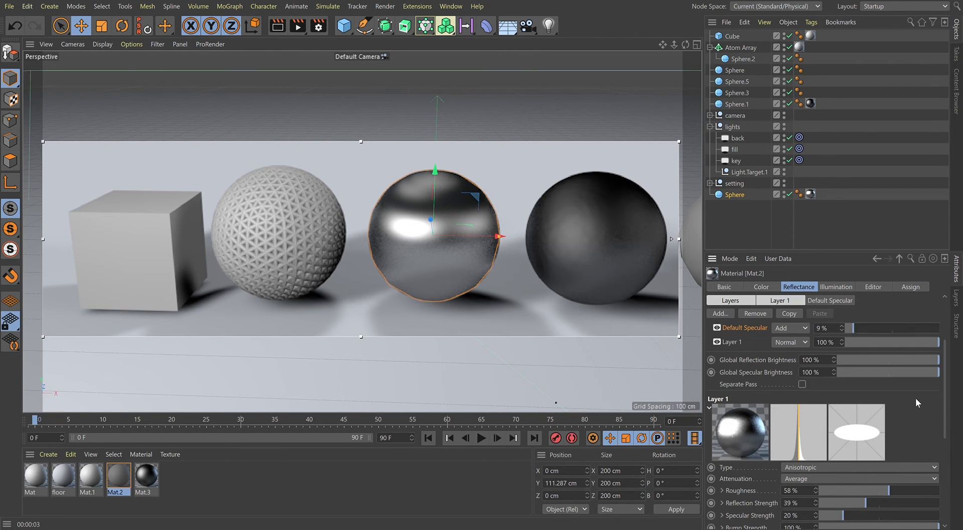
pyautogui.scroll(-3, 913, 401)
pyautogui.scroll(6, 901, 359)
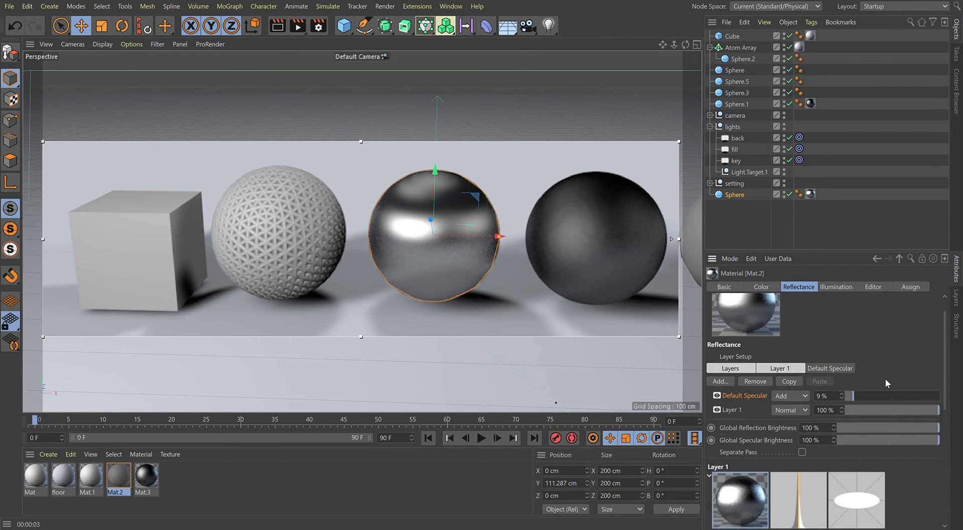
pyautogui.scroll(-6, 898, 431)
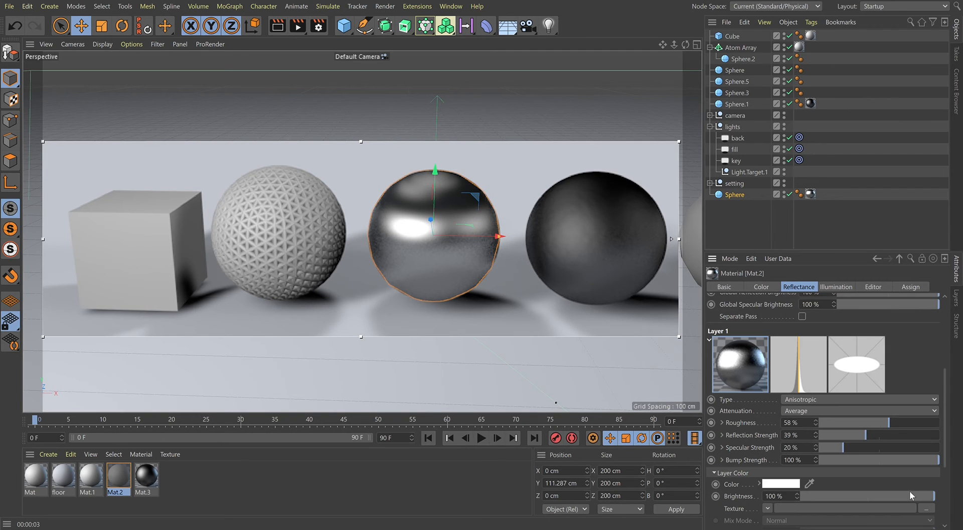
# Set Layer 1's specular strength to 0% and delete the Default Specular layer after testing it at 100% opacity
pyautogui.moveTo(842, 448); pyautogui.dragTo(820, 447)
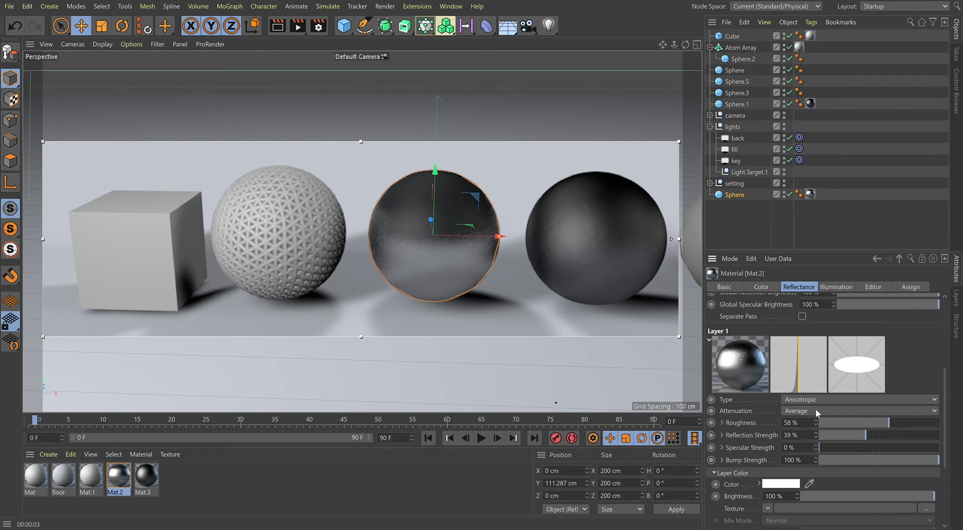
pyautogui.scroll(5, 737, 397)
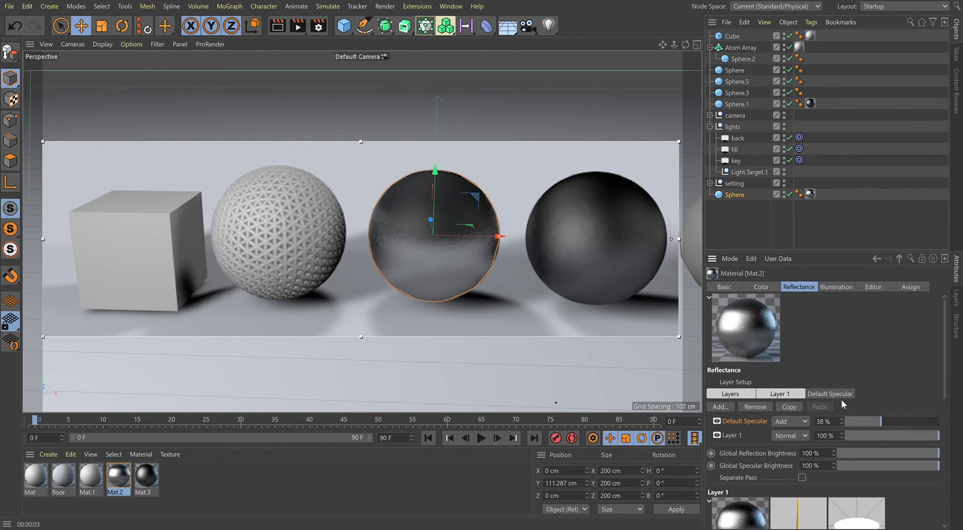
pyautogui.moveTo(886, 419); pyautogui.dragTo(891, 422)
pyautogui.moveTo(889, 416); pyautogui.dragTo(950, 412)
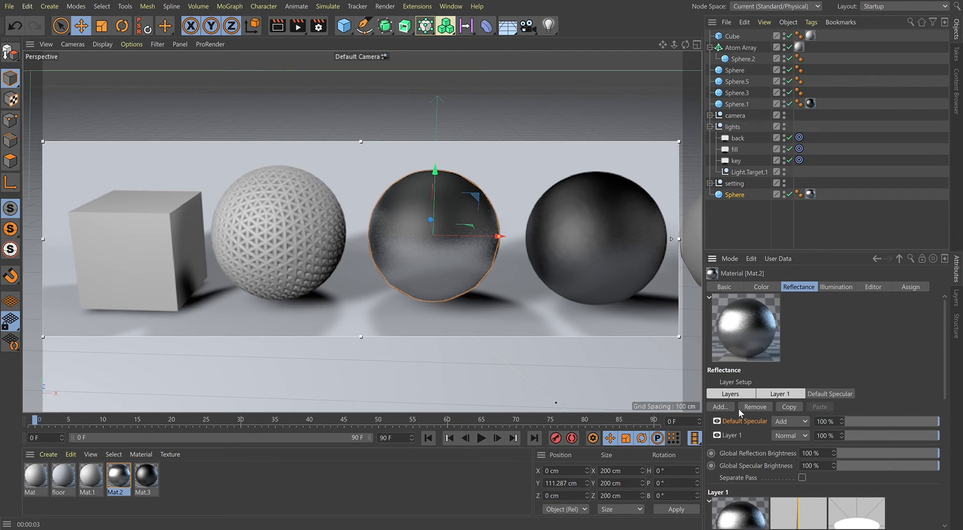
pyautogui.press('Delete')
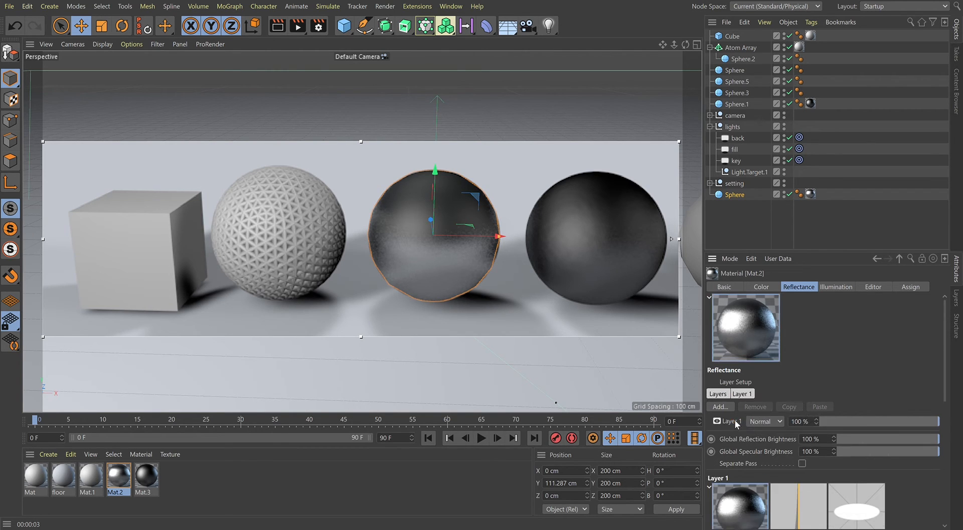
# Set Layer 1's reflection strength to 38%, specular strength to 5% and roughness to 51%, trying 69% roughness first
pyautogui.scroll(-3, 772, 454)
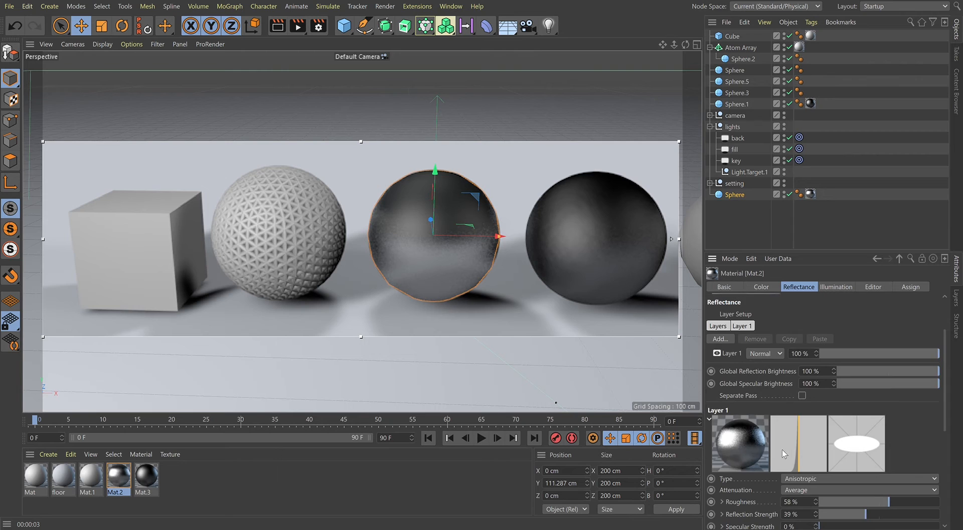
pyautogui.click(863, 516)
pyautogui.click(834, 525)
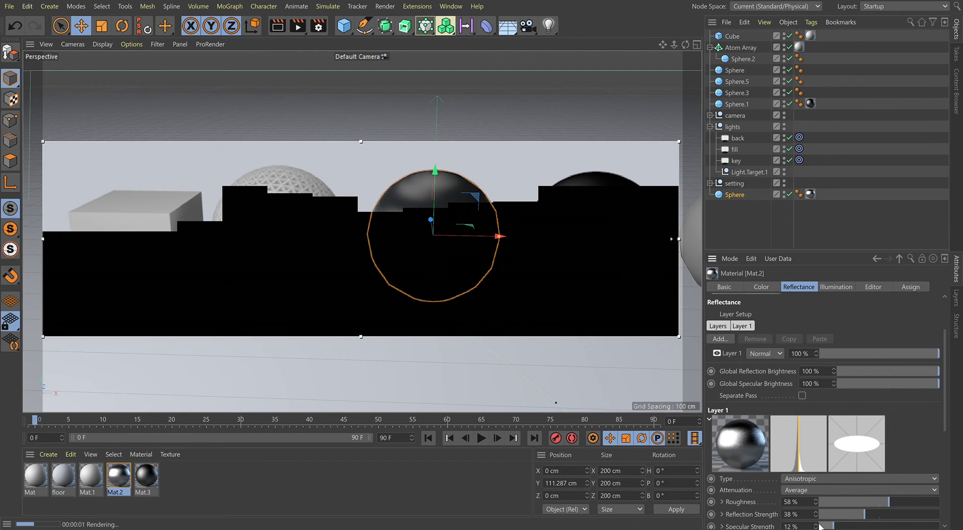
pyautogui.scroll(-1, 818, 524)
pyautogui.click(825, 520)
pyautogui.moveTo(887, 496); pyautogui.dragTo(903, 495)
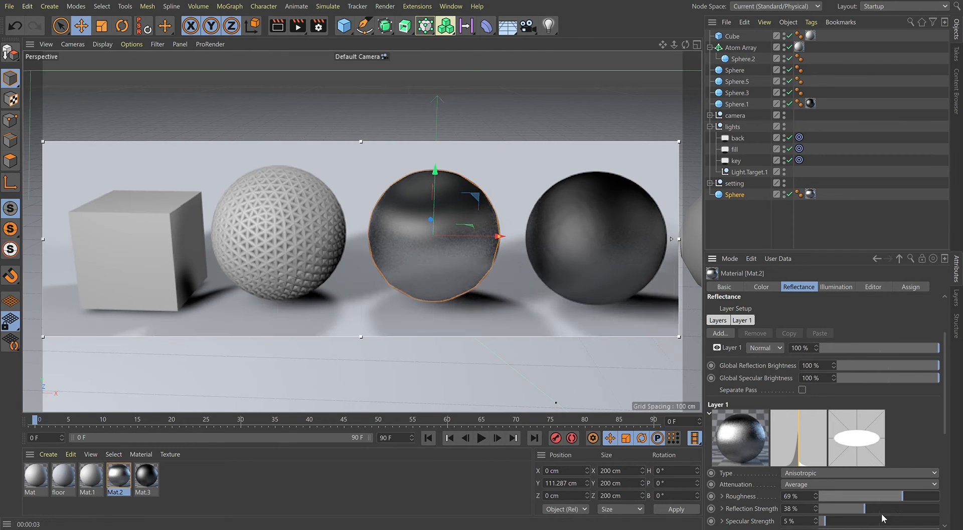
pyautogui.click(880, 498)
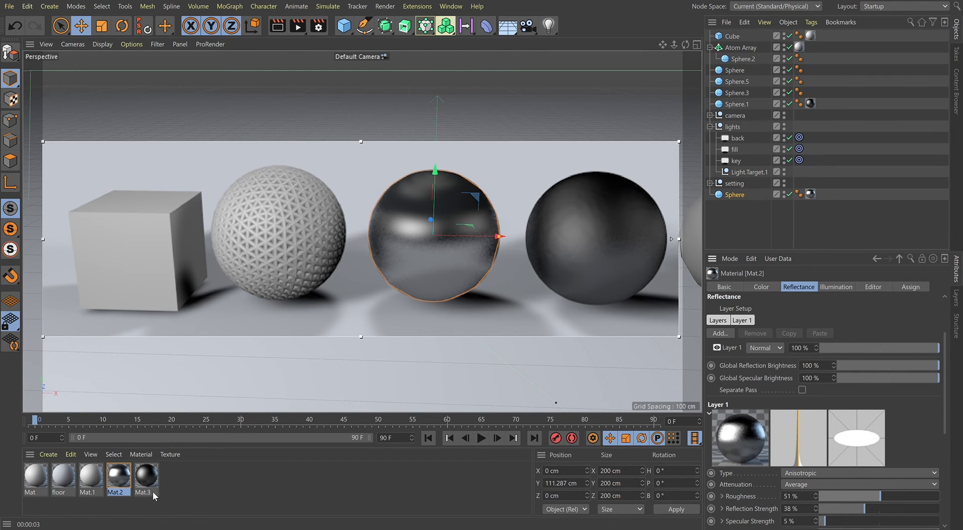
# Apply Mat.2 to the Atom Array sphere and raise the material's color value (V) to 68%
pyautogui.moveTo(113, 487); pyautogui.dragTo(263, 270)
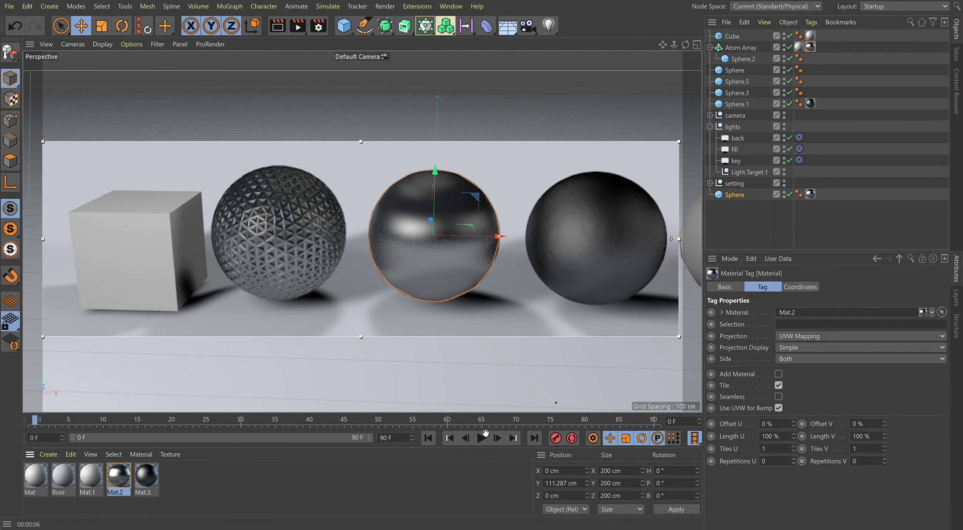
pyautogui.click(115, 473)
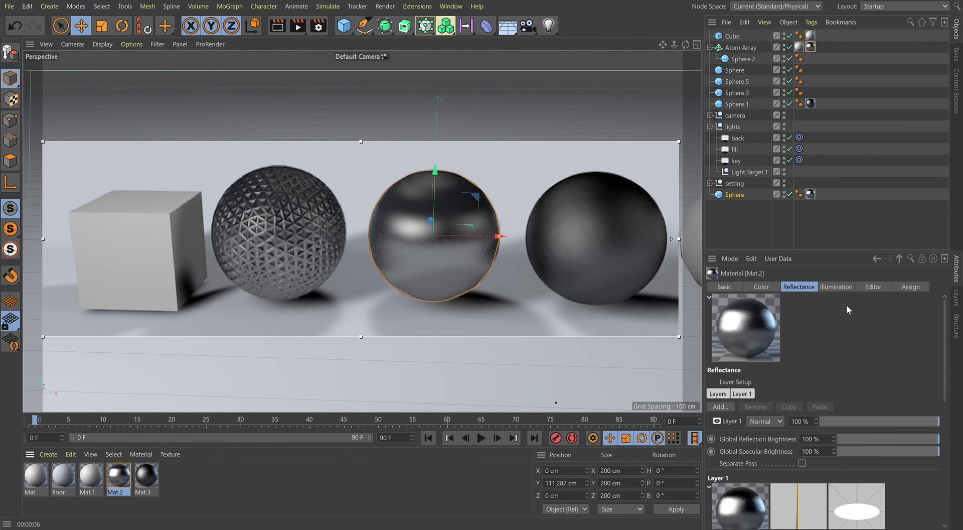
pyautogui.click(761, 287)
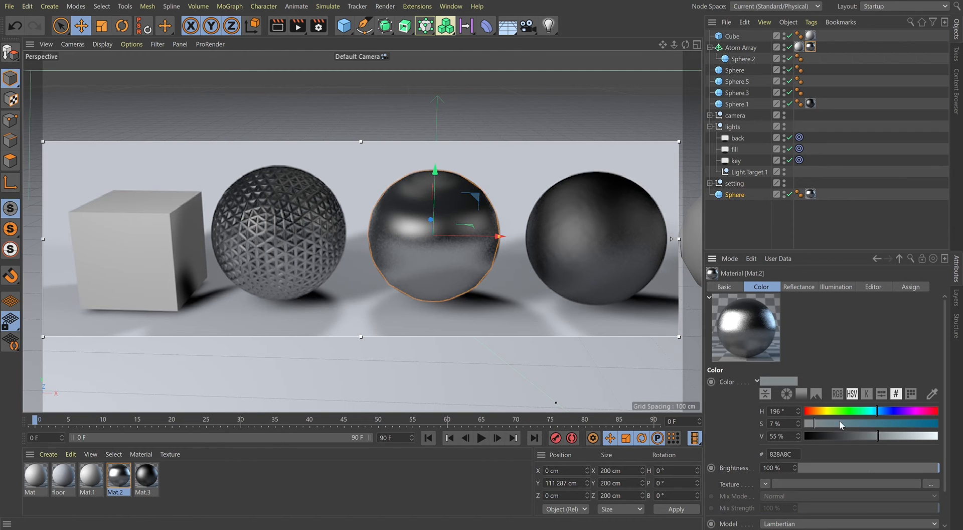
pyautogui.moveTo(877, 436); pyautogui.dragTo(896, 438)
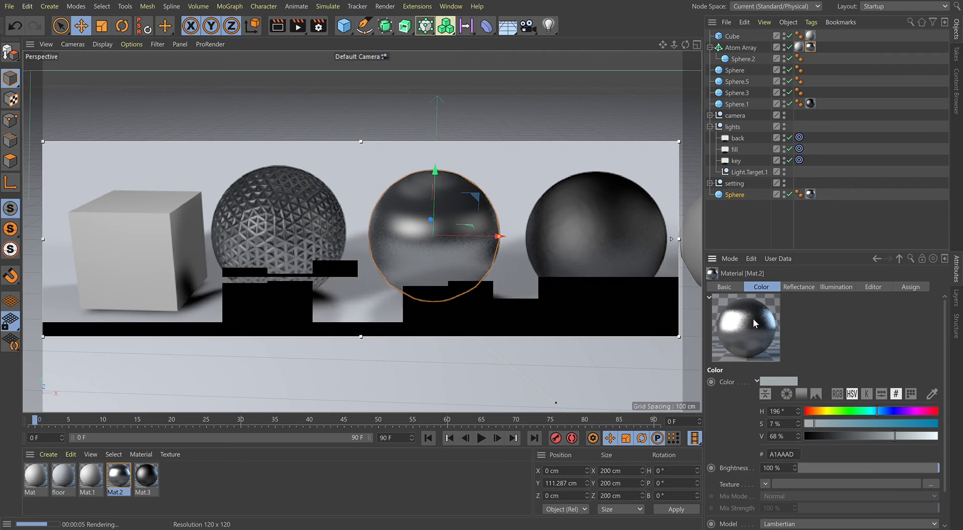
# Reduce the opacity of Mat.2's reflectance Layer 1, testing 35% and 65% and settling on 78%
pyautogui.click(792, 285)
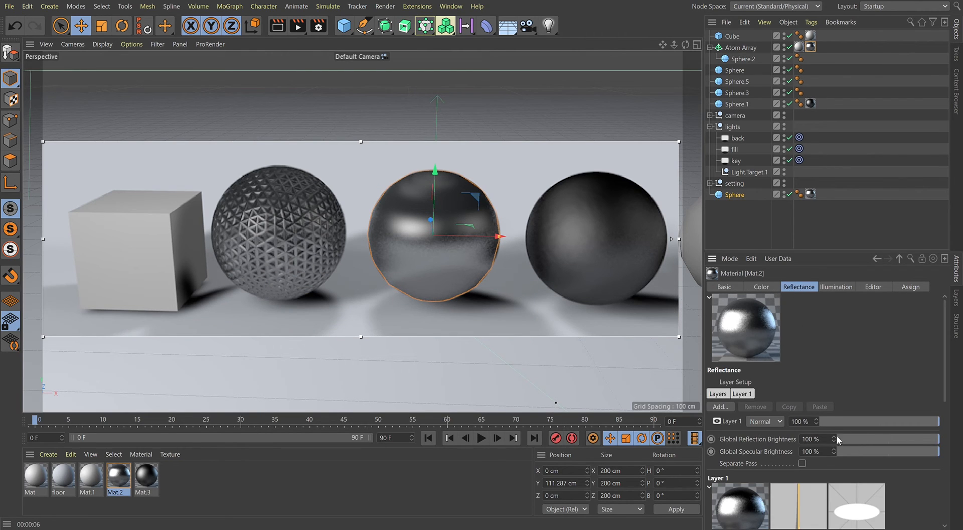
pyautogui.click(863, 420)
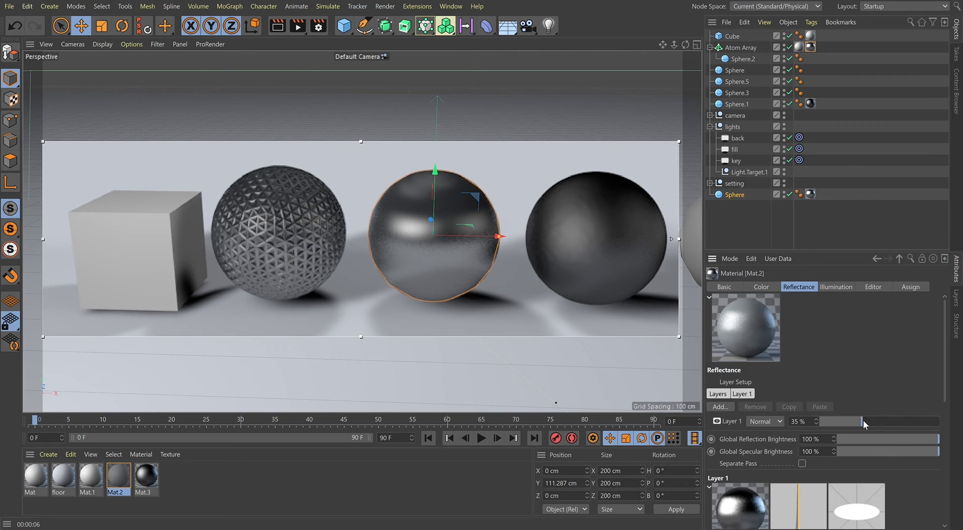
pyautogui.click(898, 421)
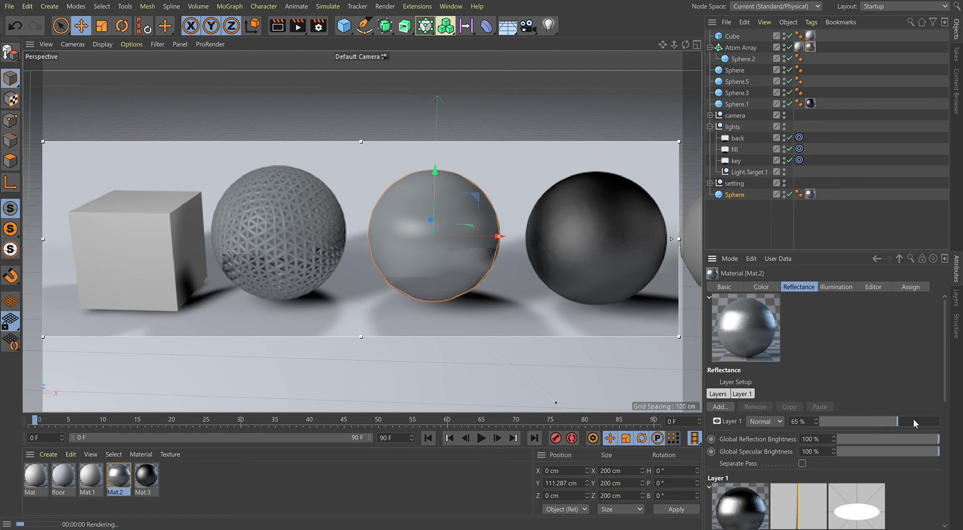
pyautogui.click(914, 421)
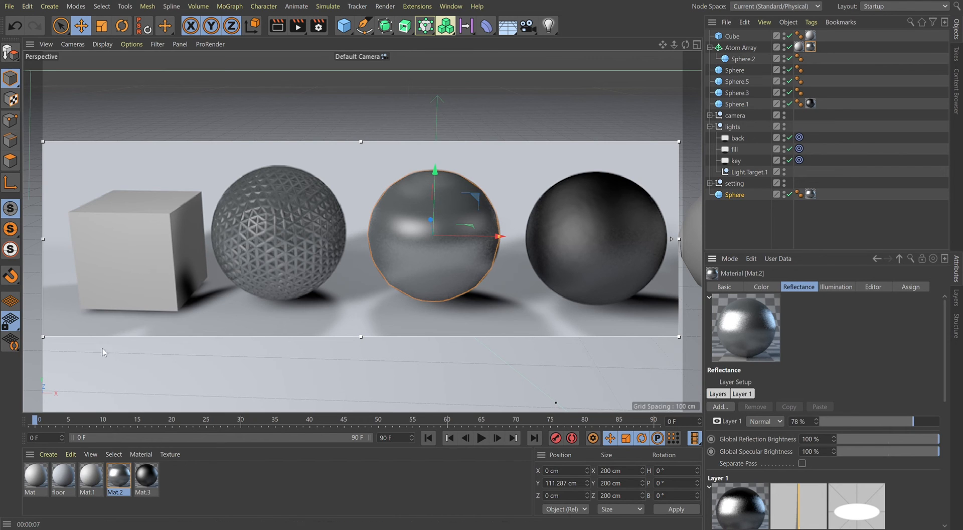
# Apply Mat.1 to the cube and load a Wood shader of type Pinewood into the material's color texture
pyautogui.moveTo(98, 477); pyautogui.dragTo(121, 289)
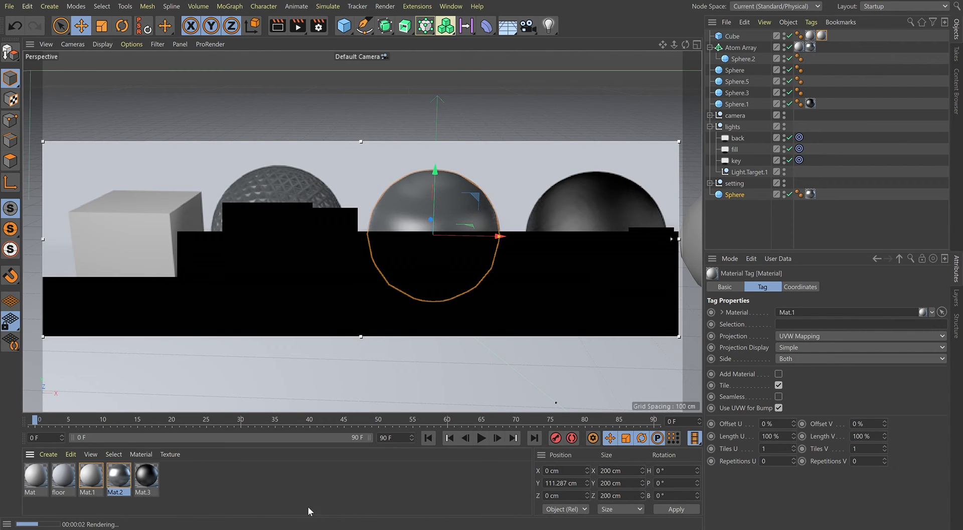
pyautogui.click(88, 476)
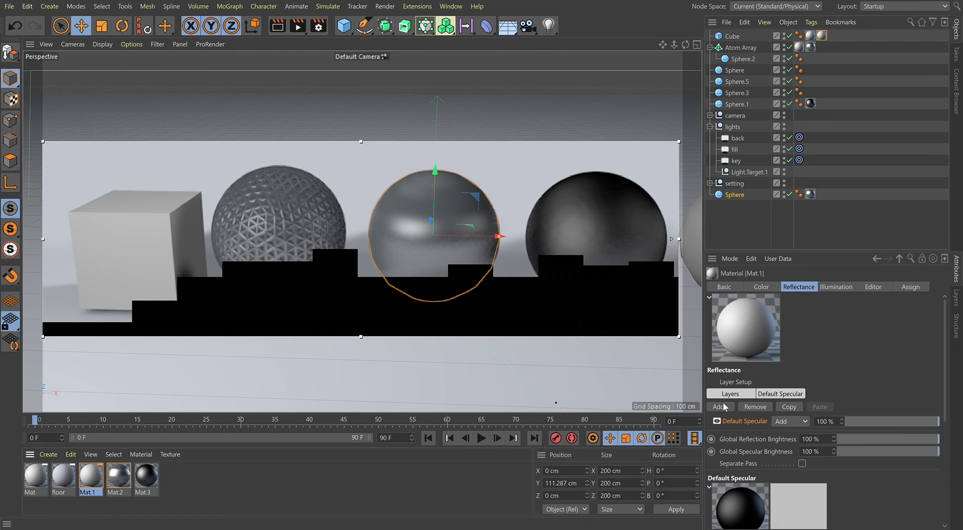
pyautogui.click(761, 287)
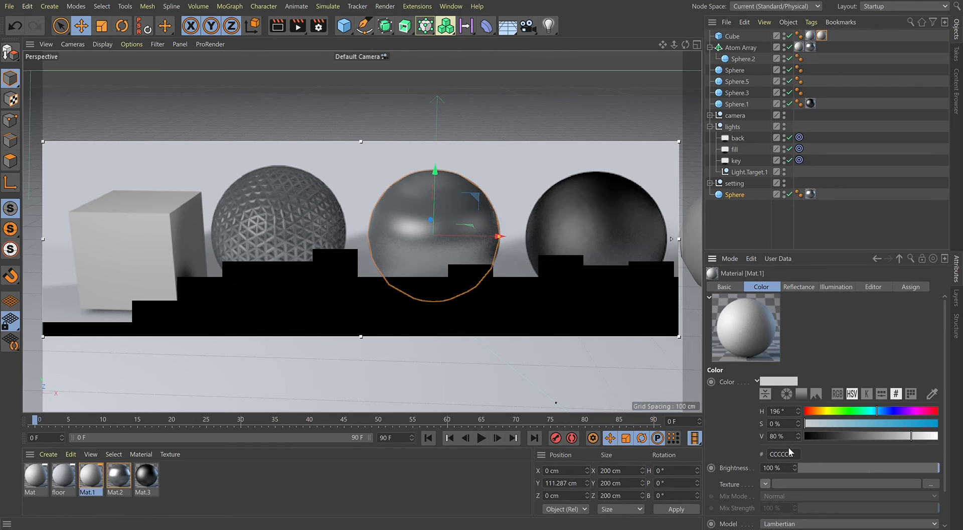
pyautogui.click(846, 522)
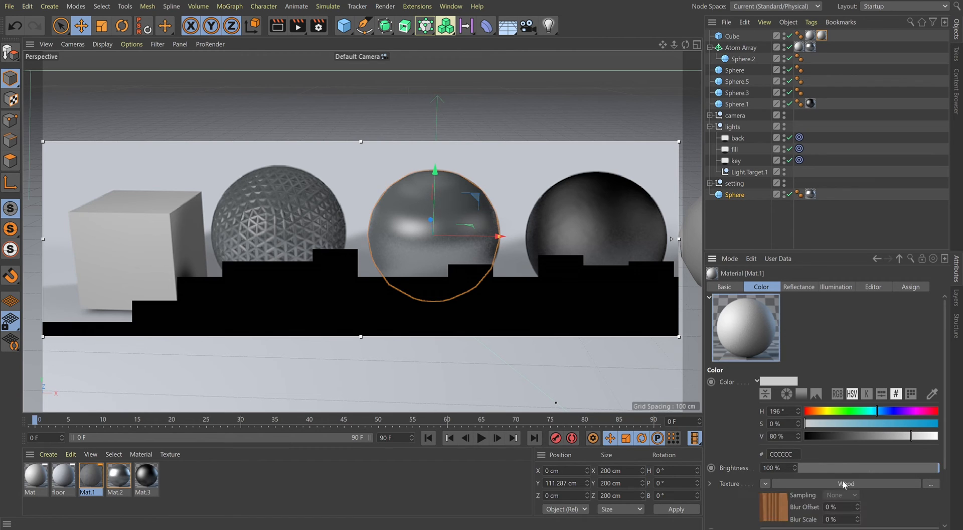
pyautogui.click(784, 517)
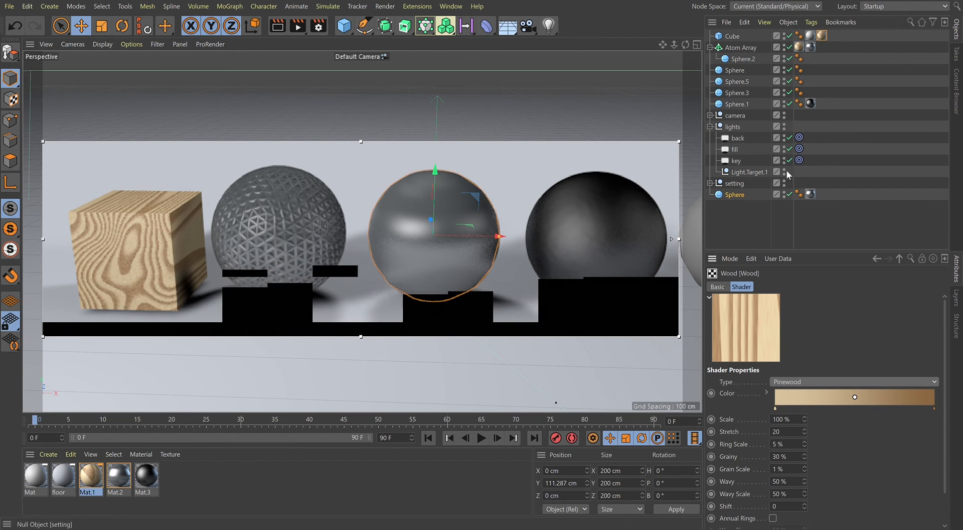
# Remove the Mat.1 tag from the Atom Array and the old Mat tag from the cube, keeping the cube's Mat.1 tag
pyautogui.click(800, 47)
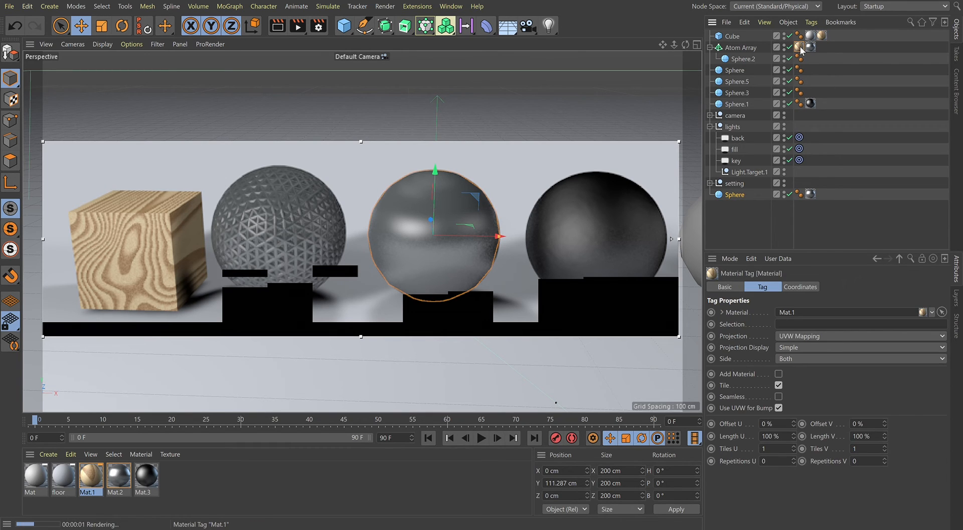
pyautogui.press('Delete')
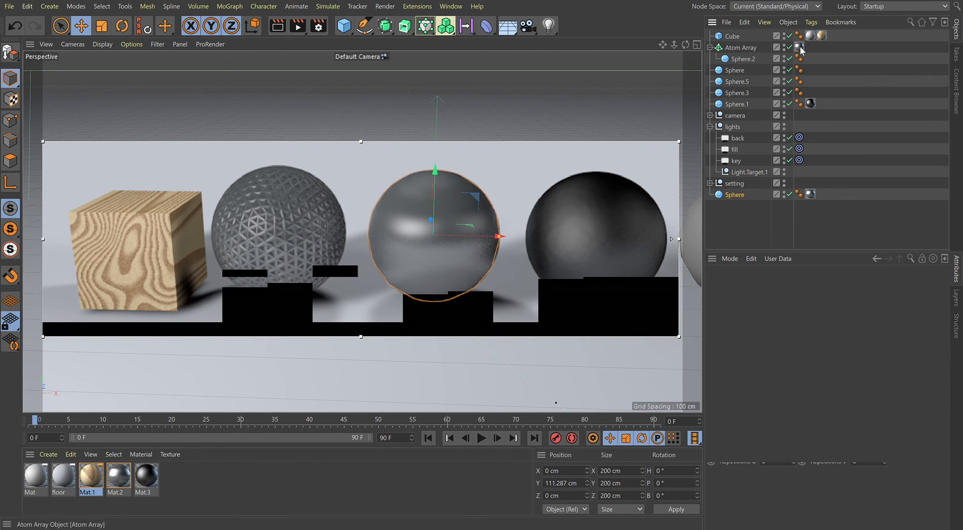
pyautogui.click(818, 35)
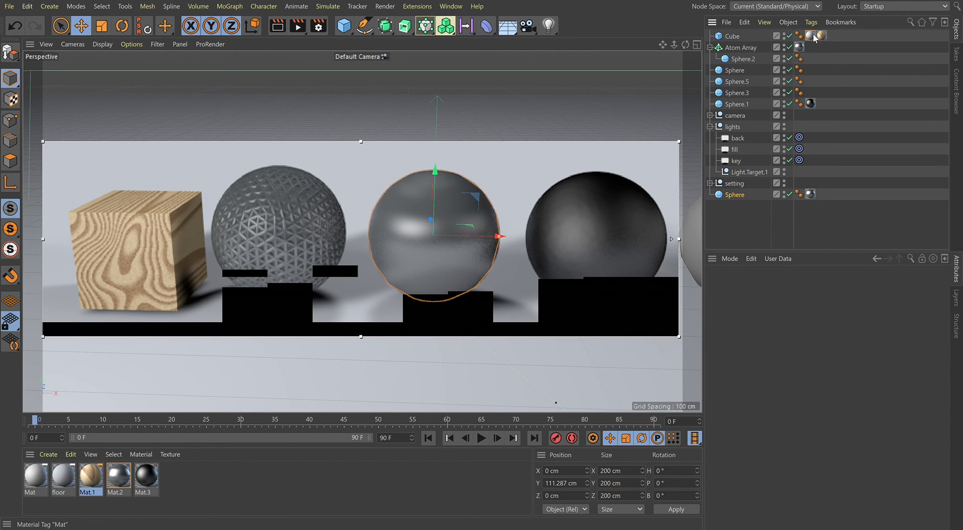
pyautogui.moveTo(818, 35); pyautogui.dragTo(811, 35)
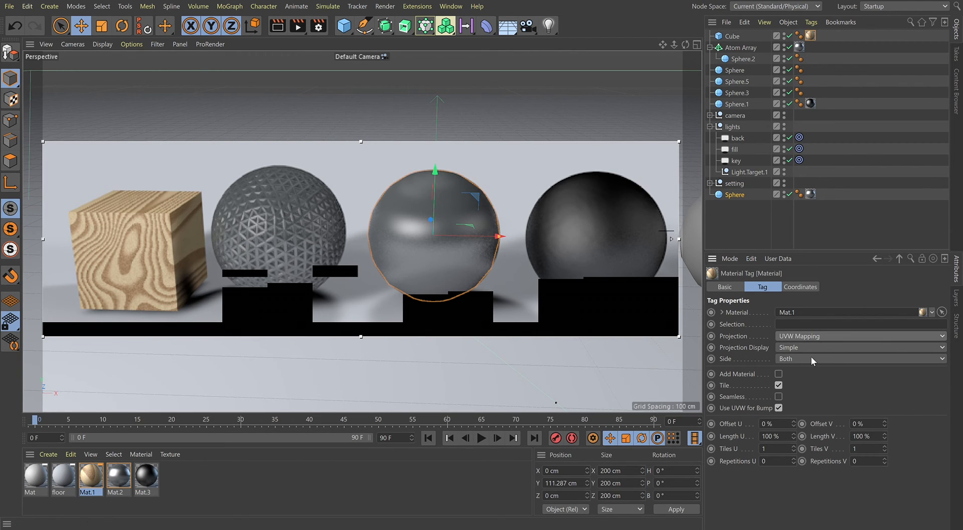
# Test Cubic and Spherical projection on the cube's Mat.1 tag, settle on Flat, and narrow the interactive render region to the cube
pyautogui.click(803, 387)
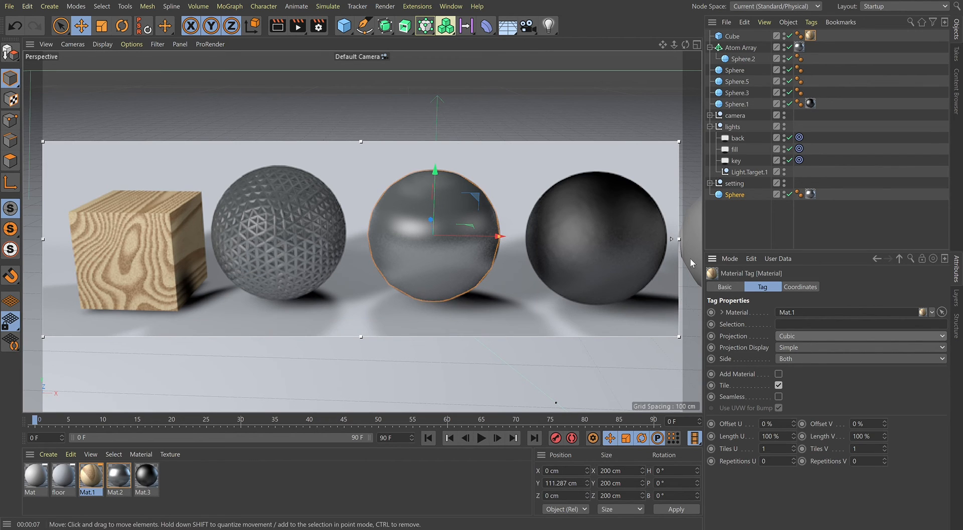
pyautogui.moveTo(480, 249); pyautogui.dragTo(203, 254)
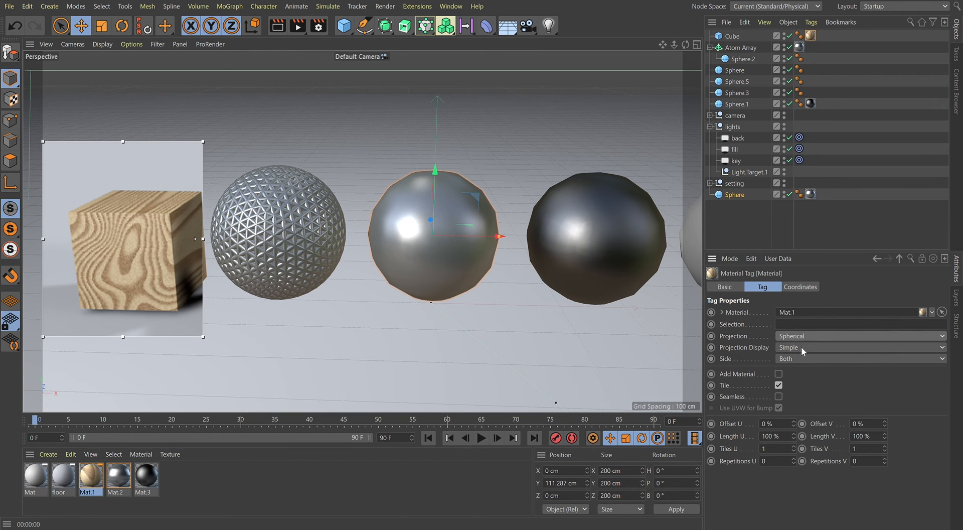
pyautogui.click(806, 370)
pyautogui.moveTo(190, 249); pyautogui.dragTo(204, 265)
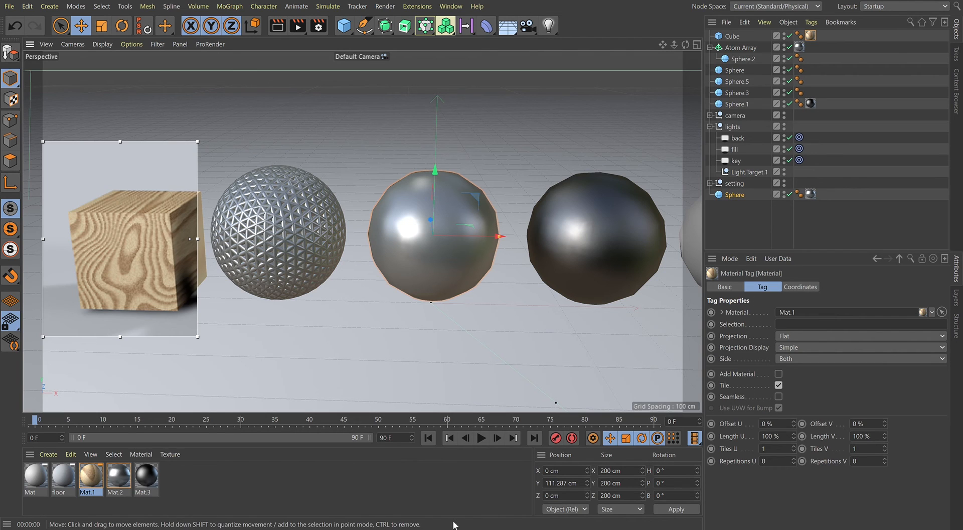
# Set the tiling of the cube's Mat.1 tag to 1.07 in U and 1.78 in V
pyautogui.click(782, 456)
pyautogui.write('1.02')
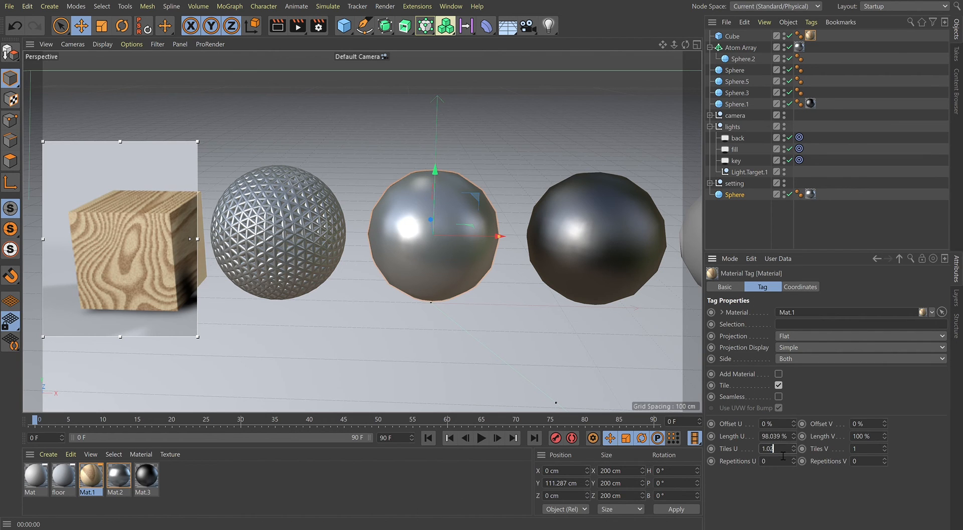
pyautogui.moveTo(793, 445); pyautogui.dragTo(793, 441)
pyautogui.moveTo(883, 448); pyautogui.dragTo(882, 432)
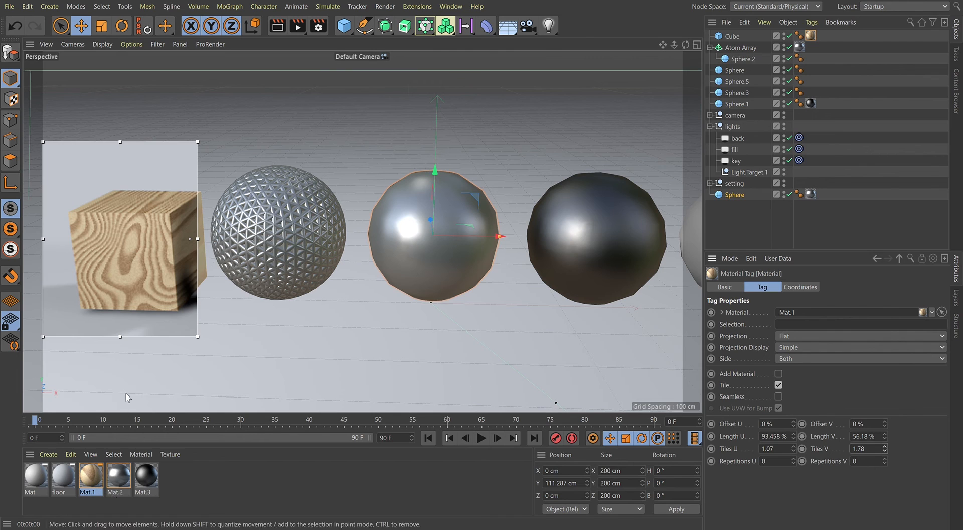
# Recolor the gradient of Mat.1's Wood shader from mint green to purple
pyautogui.click(96, 480)
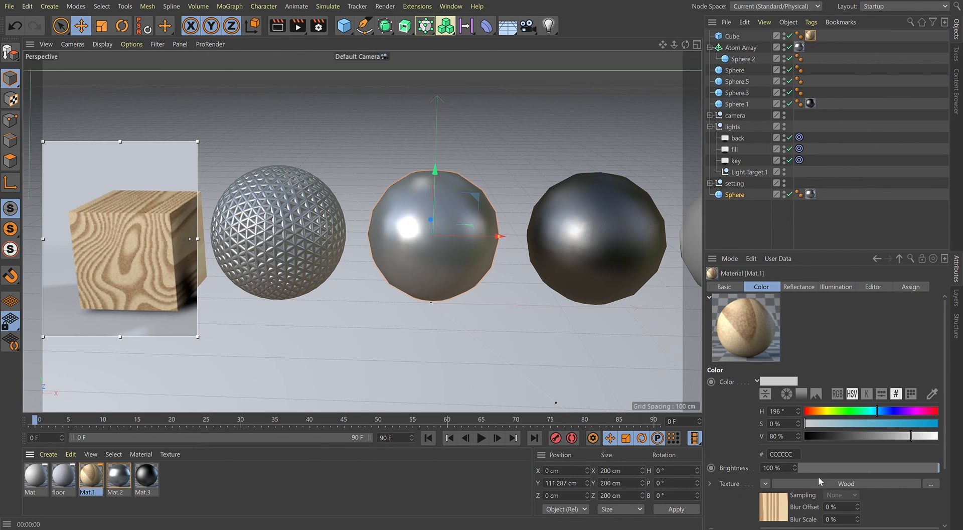
pyautogui.click(775, 512)
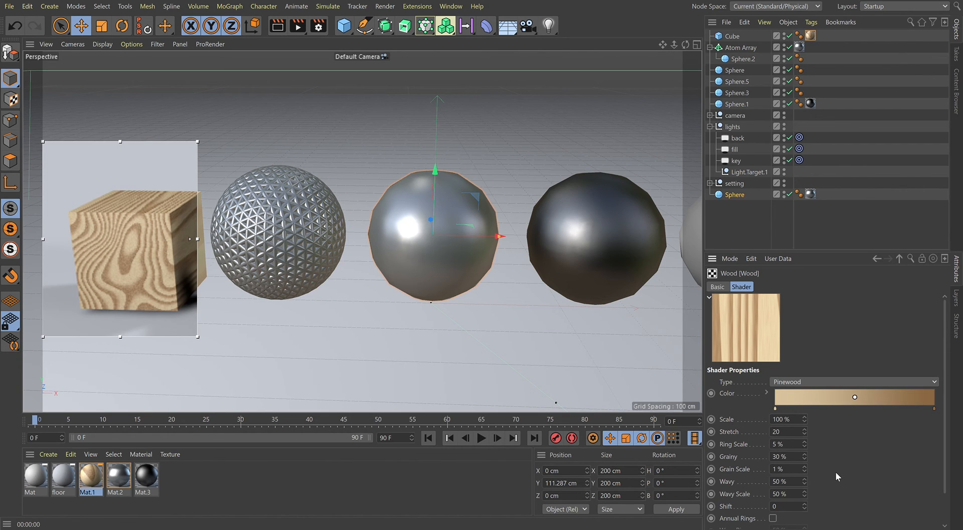
pyautogui.scroll(-2, 835, 471)
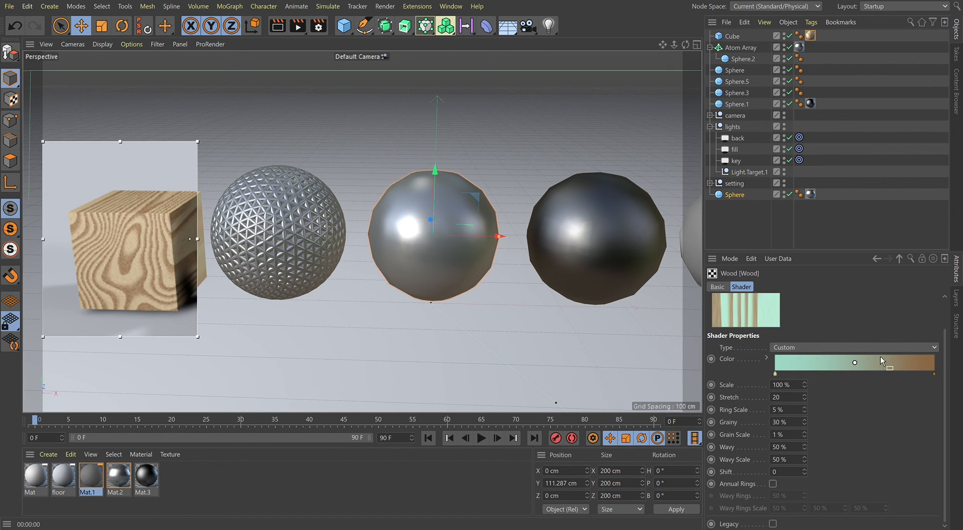
pyautogui.click(934, 374)
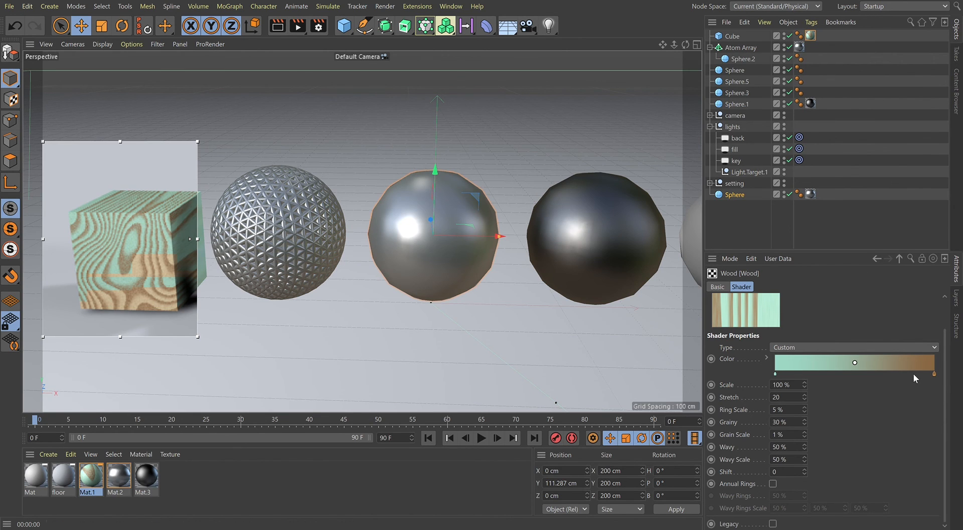
pyautogui.click(829, 441)
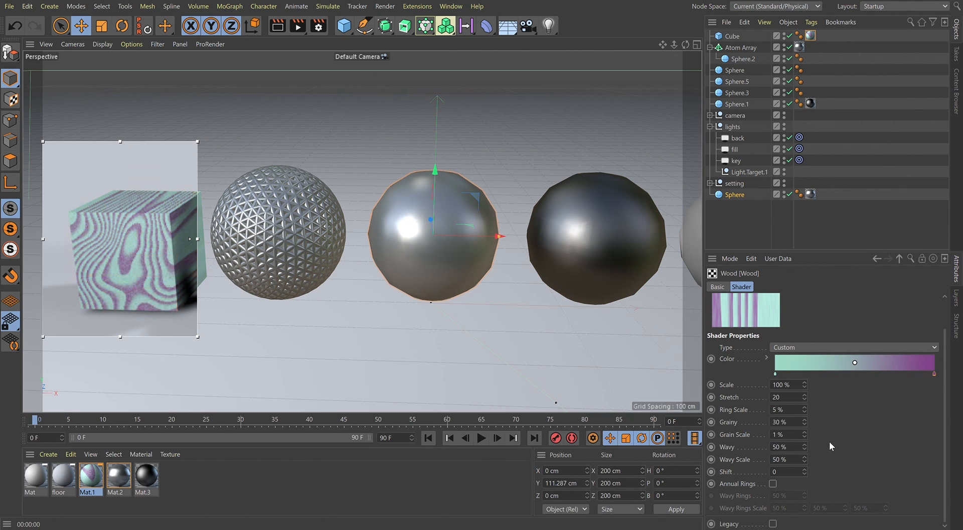